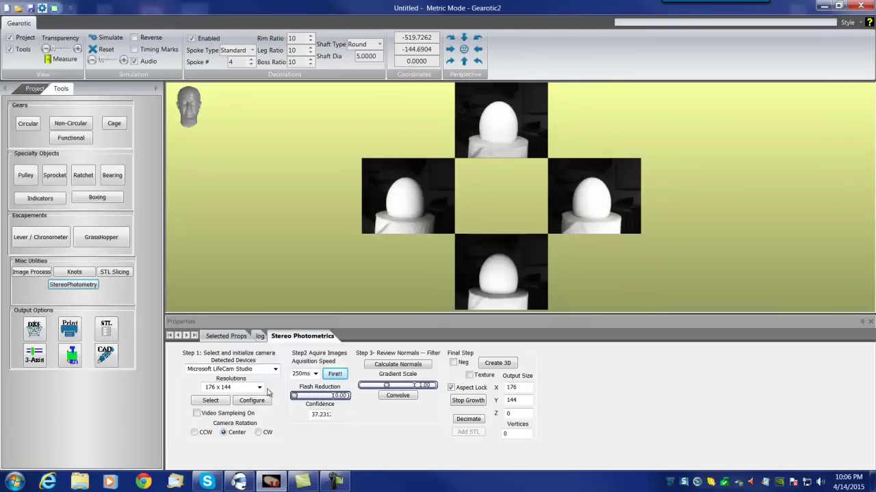
Set the camera capture resolution to 176 x 144
{"action": "left_click", "coordinate": [259, 388]}
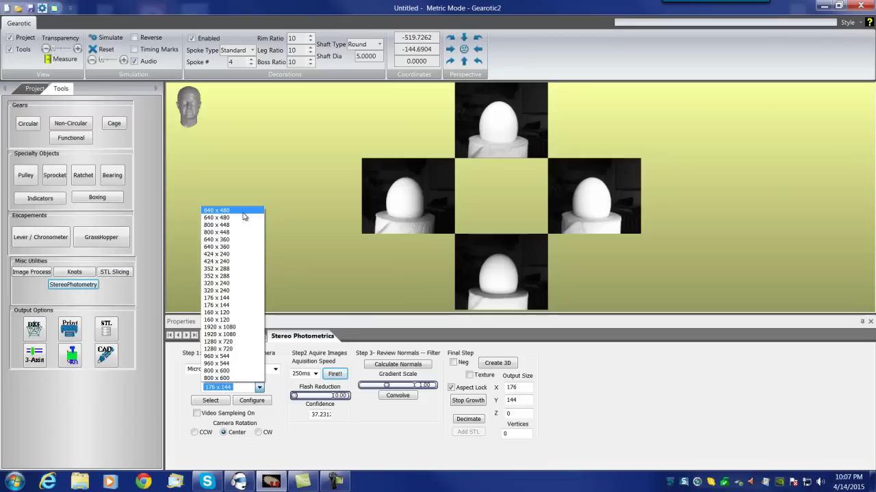
{"action": "left_click", "coordinate": [232, 299]}
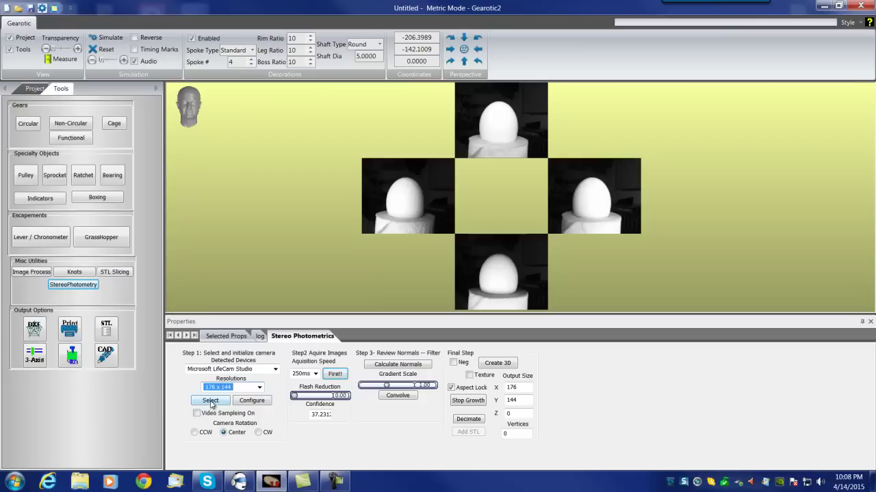
Review the LifeCam's video settings and camera controls, switching TrueColor off and on again, and accept the configuration
{"action": "left_click", "coordinate": [258, 405]}
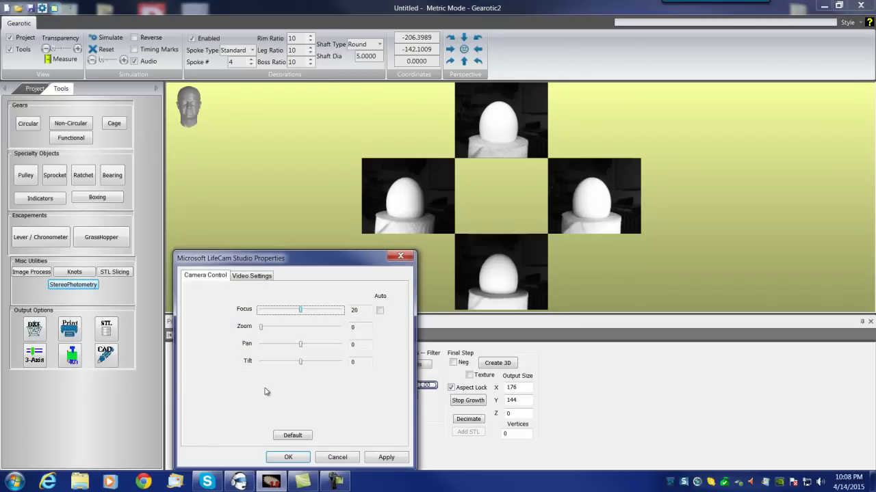
{"action": "left_click", "coordinate": [247, 277]}
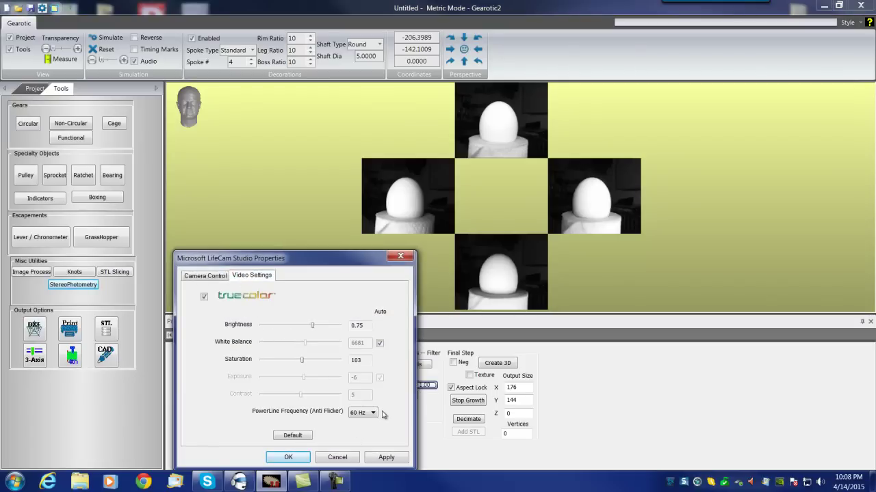
{"action": "left_click_drag", "start_coordinate": [312, 264], "coordinate": [335, 191]}
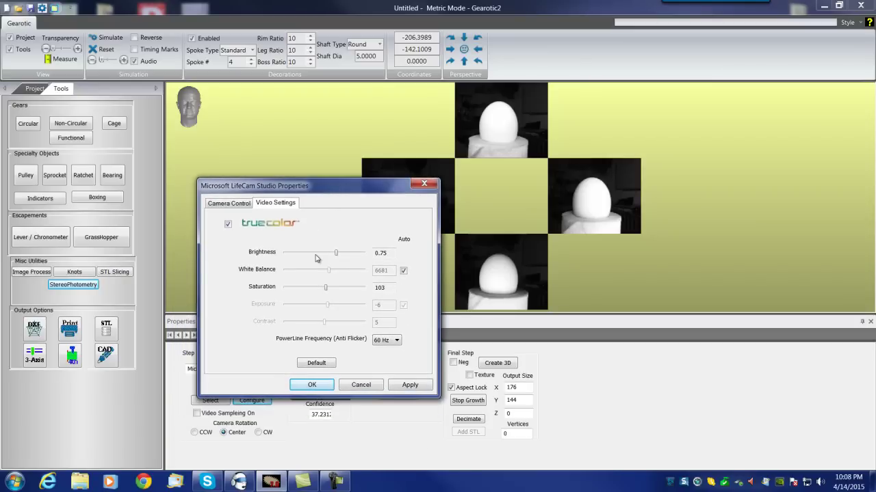
{"action": "left_click", "coordinate": [229, 224]}
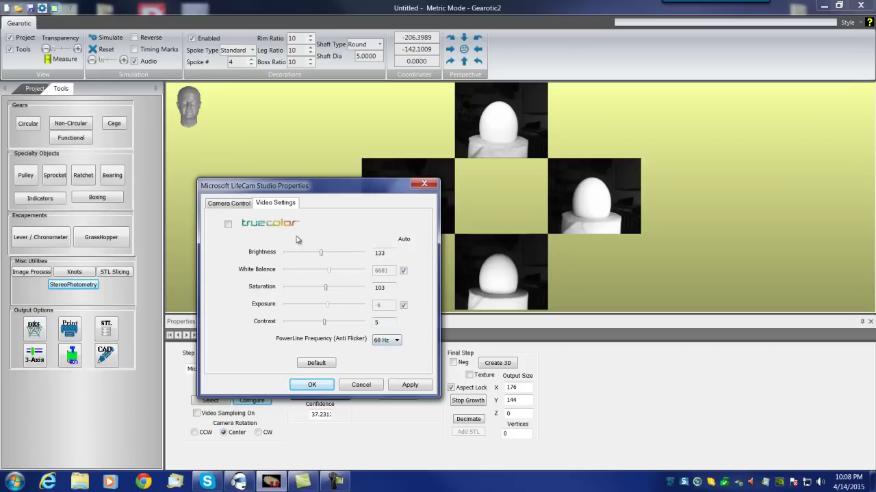
{"action": "left_click", "coordinate": [228, 225]}
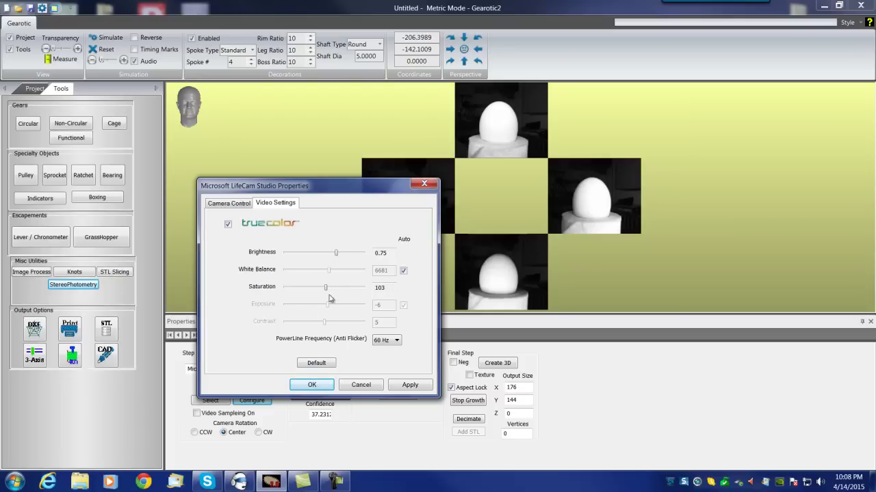
{"action": "left_click", "coordinate": [229, 203]}
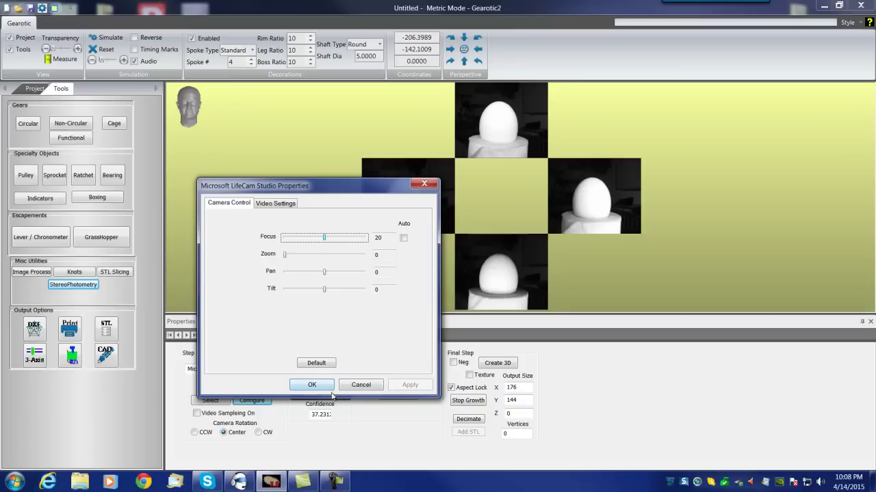
{"action": "left_click", "coordinate": [311, 385]}
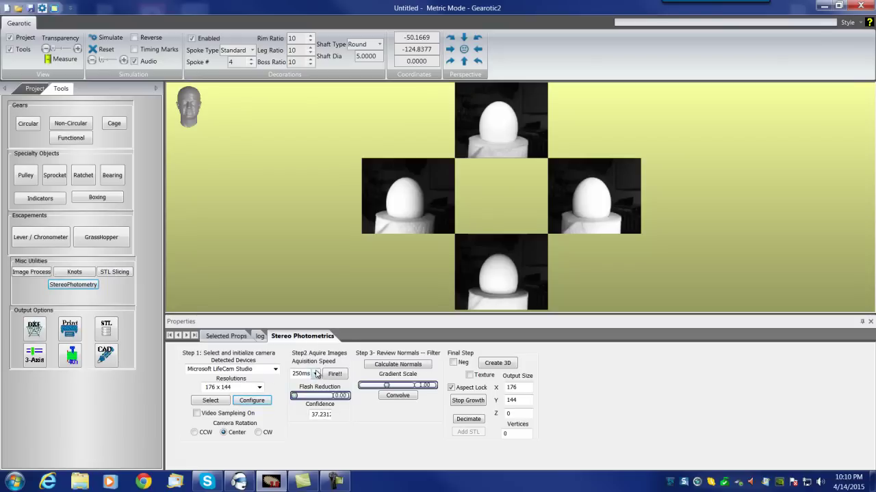
Set the image acquisition speed to 250 ms
{"action": "left_click", "coordinate": [316, 375]}
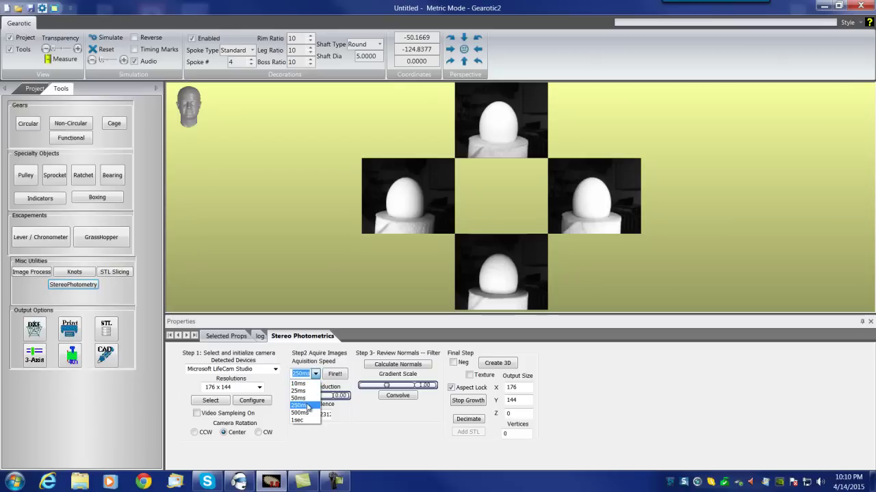
{"action": "left_click", "coordinate": [308, 407]}
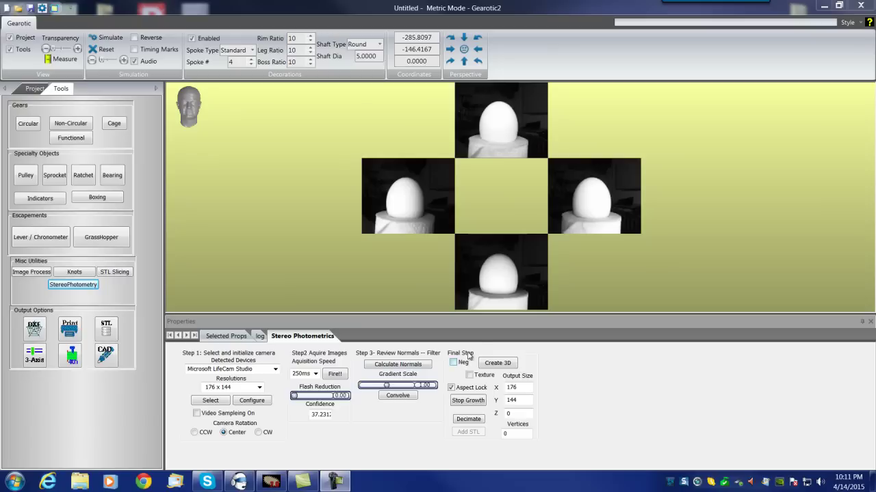
{"action": "left_click", "coordinate": [335, 373]}
Calculate the surface normals from the four captured egg images
{"action": "scroll", "coordinate": [503, 211], "scroll_direction": "up", "scroll_amount": 6}
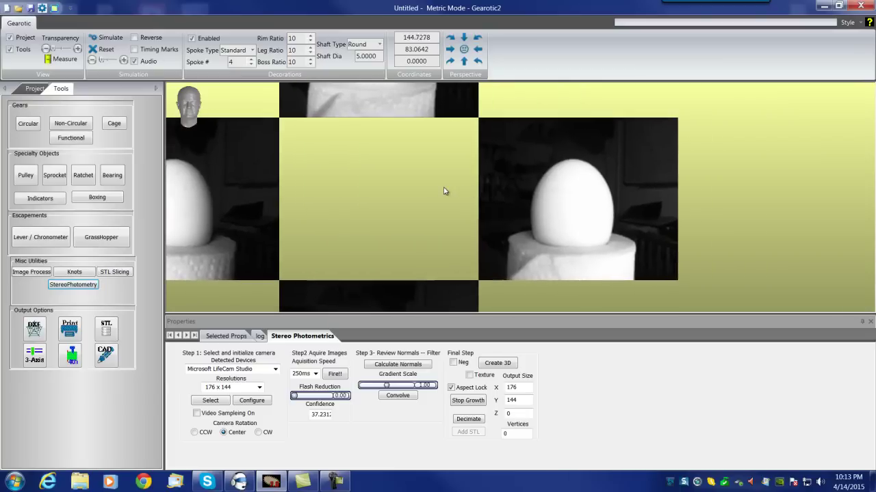
{"action": "scroll", "coordinate": [482, 198], "scroll_direction": "up", "scroll_amount": 3}
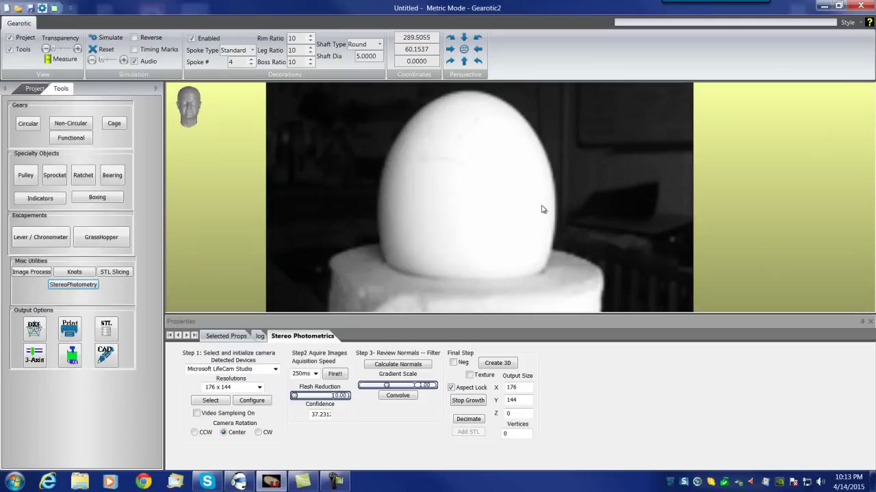
{"action": "scroll", "coordinate": [542, 209], "scroll_direction": "down", "scroll_amount": 5}
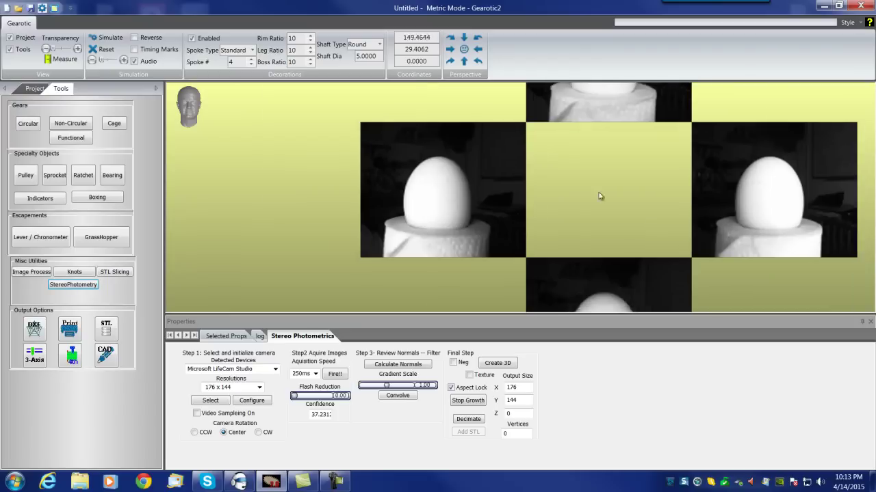
{"action": "scroll", "coordinate": [500, 212], "scroll_direction": "down", "scroll_amount": 3}
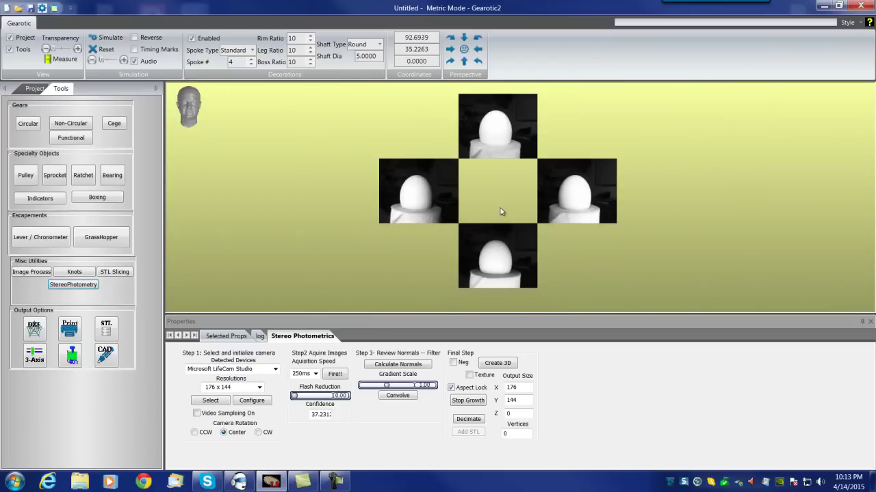
{"action": "scroll", "coordinate": [484, 204], "scroll_direction": "up", "scroll_amount": 1}
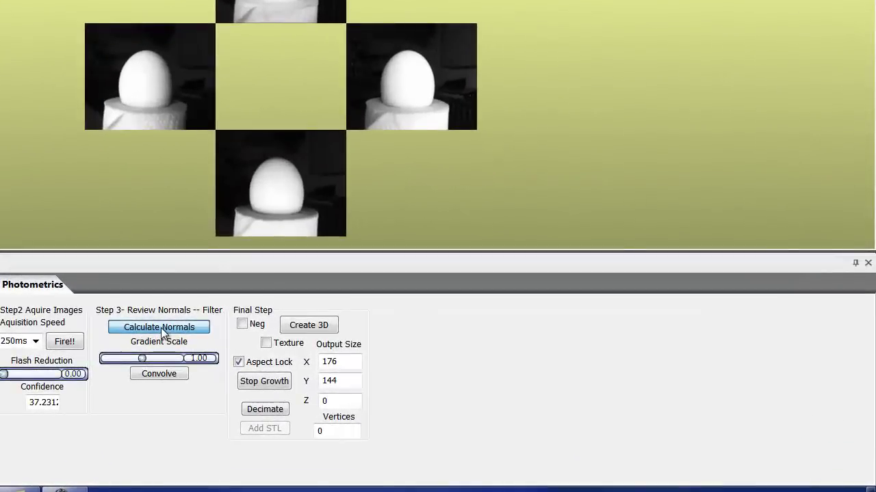
{"action": "left_click", "coordinate": [400, 367]}
Examine each calculated normal image of the egg and the evenly lit egg image beside them
{"action": "left_click_drag", "start_coordinate": [296, 113], "coordinate": [260, 113]}
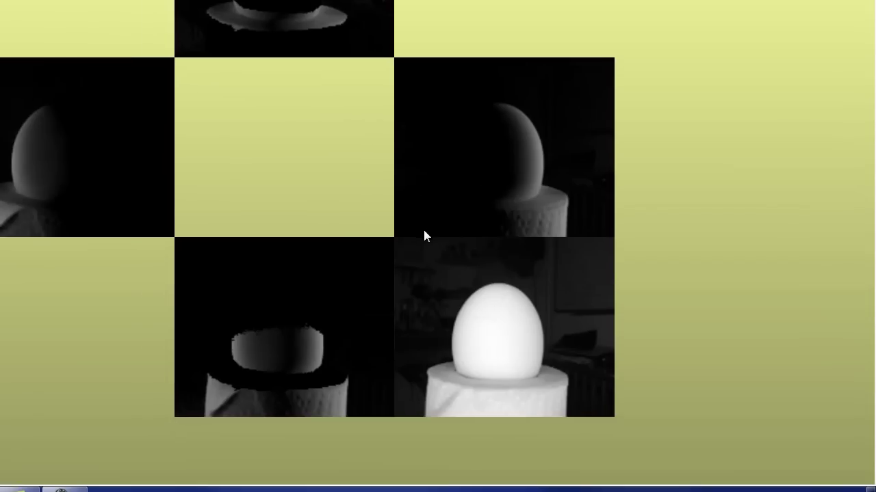
{"action": "left_click_drag", "start_coordinate": [424, 234], "coordinate": [364, 279]}
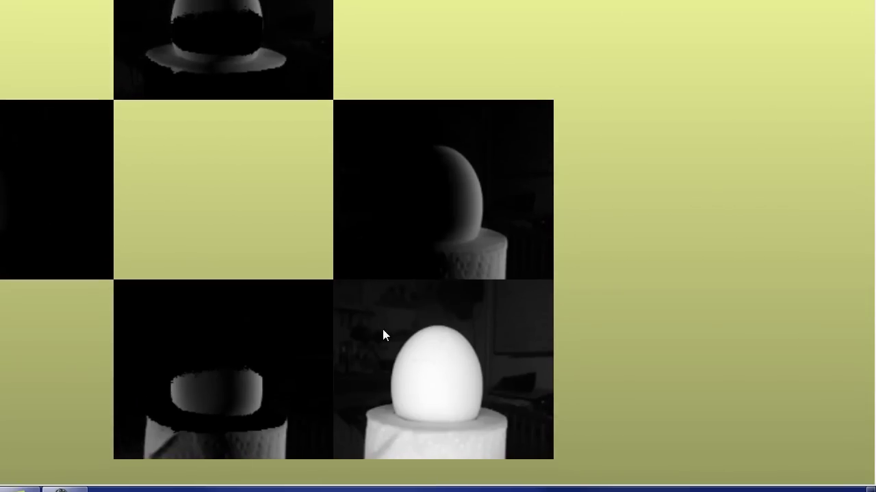
{"action": "scroll", "coordinate": [383, 335], "scroll_direction": "up", "scroll_amount": 3}
{"action": "left_click_drag", "start_coordinate": [405, 326], "coordinate": [248, 283]}
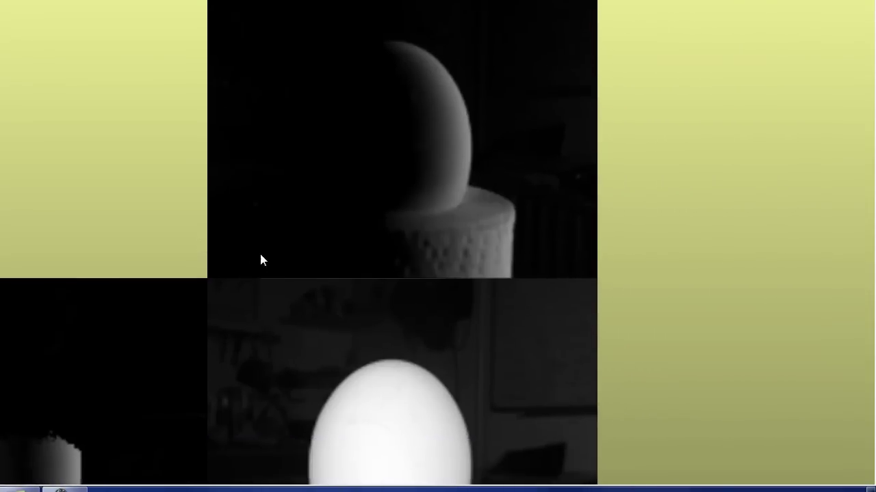
{"action": "scroll", "coordinate": [261, 259], "scroll_direction": "up", "scroll_amount": 3}
{"action": "left_click_drag", "start_coordinate": [412, 238], "coordinate": [166, 289]}
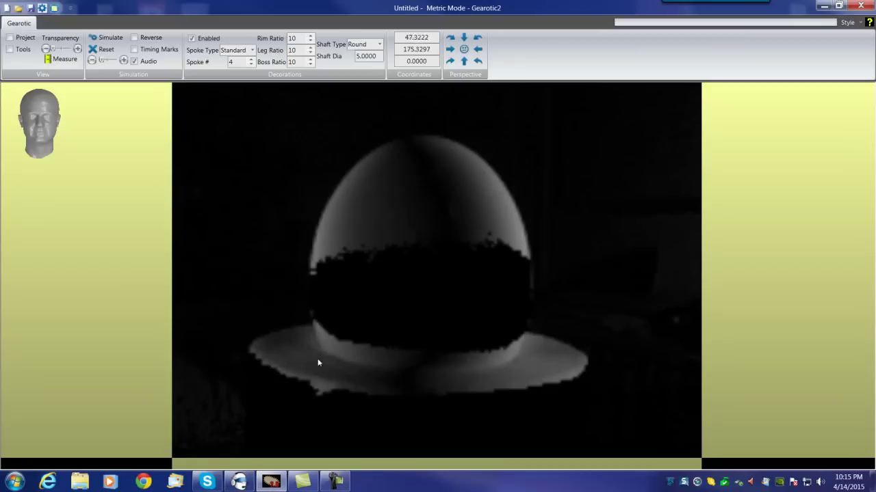
{"action": "scroll", "coordinate": [422, 329], "scroll_direction": "down", "scroll_amount": 3}
{"action": "middle_click_drag", "start_coordinate": [394, 422], "coordinate": [631, 229]}
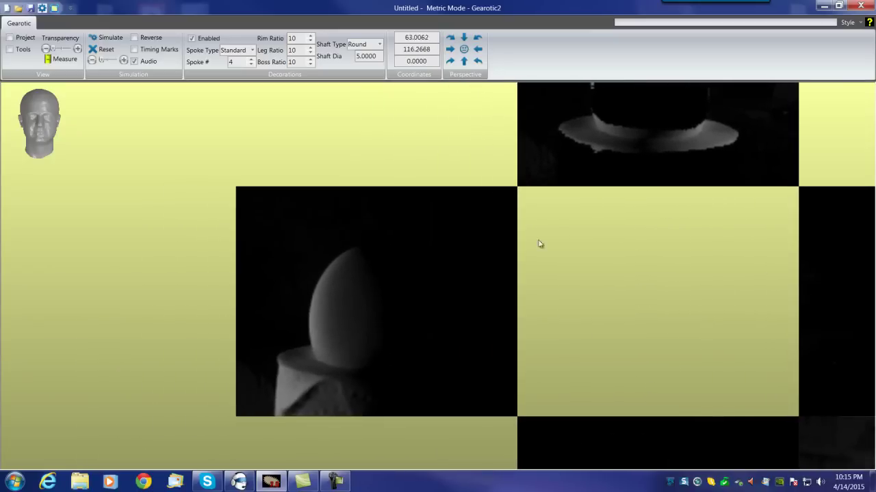
{"action": "scroll", "coordinate": [439, 305], "scroll_direction": "up", "scroll_amount": 2}
{"action": "middle_click_drag", "start_coordinate": [439, 310], "coordinate": [506, 262]}
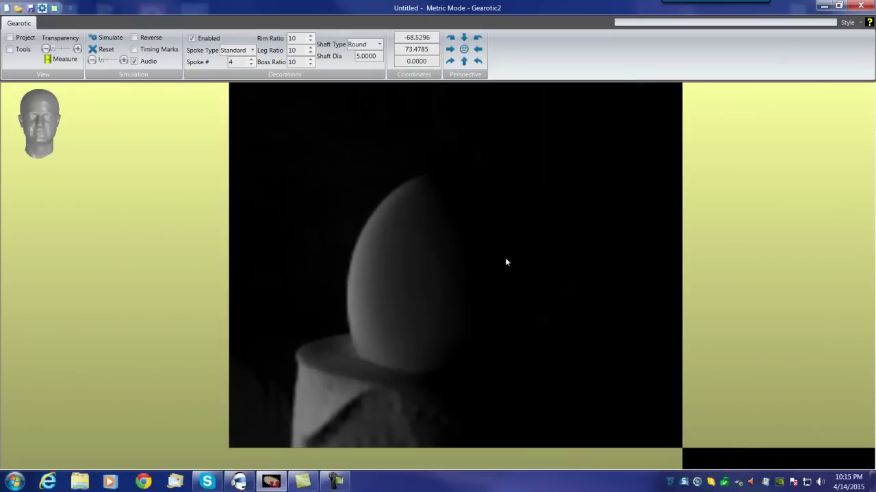
{"action": "middle_click_drag", "start_coordinate": [641, 303], "coordinate": [436, 187]}
{"action": "scroll", "coordinate": [473, 223], "scroll_direction": "down", "scroll_amount": 1}
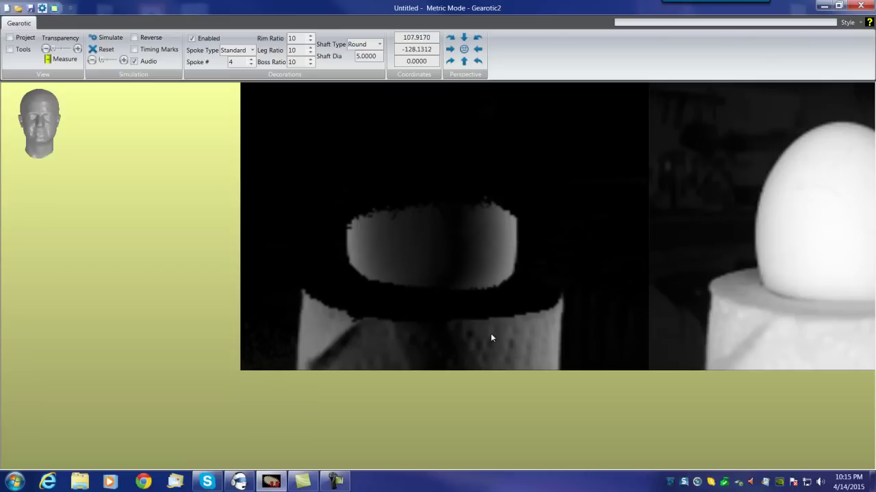
{"action": "scroll", "coordinate": [509, 274], "scroll_direction": "down", "scroll_amount": 5}
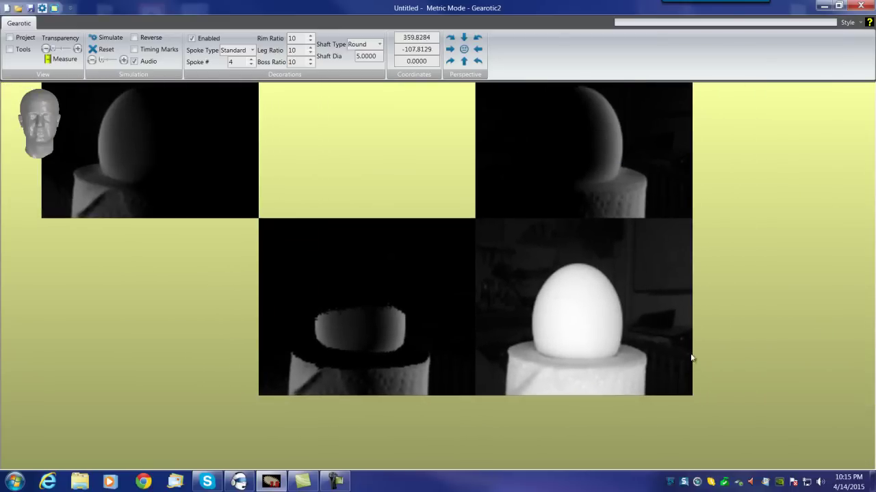
{"action": "scroll", "coordinate": [351, 246], "scroll_direction": "down", "scroll_amount": 3}
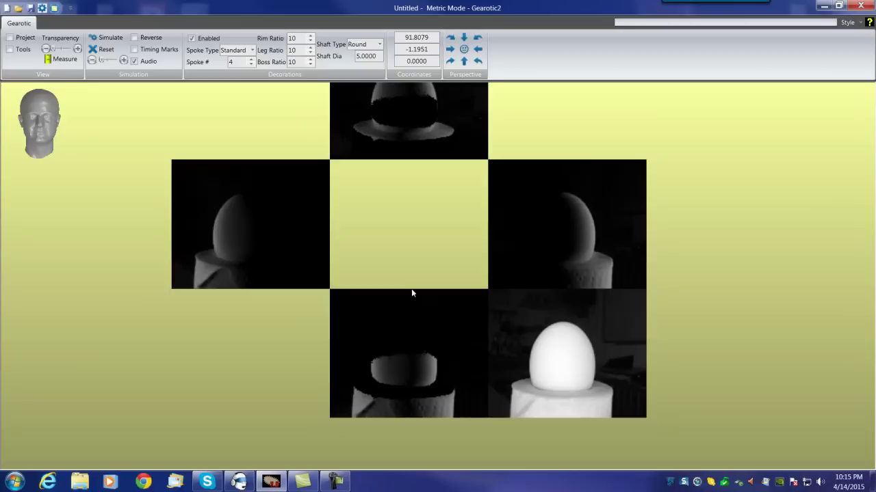
{"action": "scroll", "coordinate": [410, 289], "scroll_direction": "up", "scroll_amount": 4}
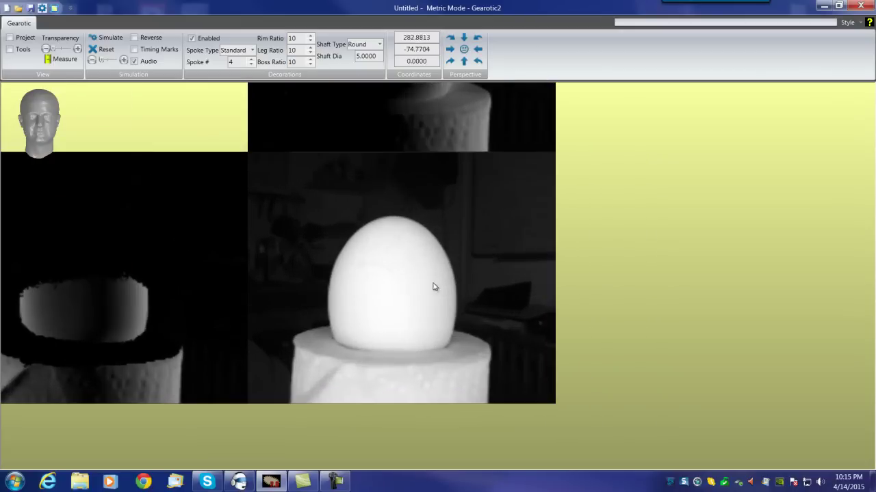
{"action": "scroll", "coordinate": [450, 239], "scroll_direction": "down", "scroll_amount": 3}
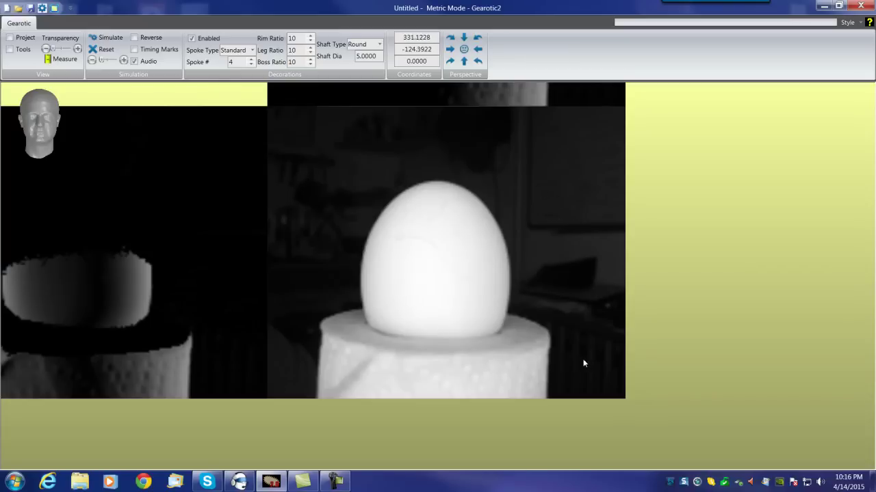
{"action": "left_click_drag", "start_coordinate": [413, 265], "coordinate": [458, 255]}
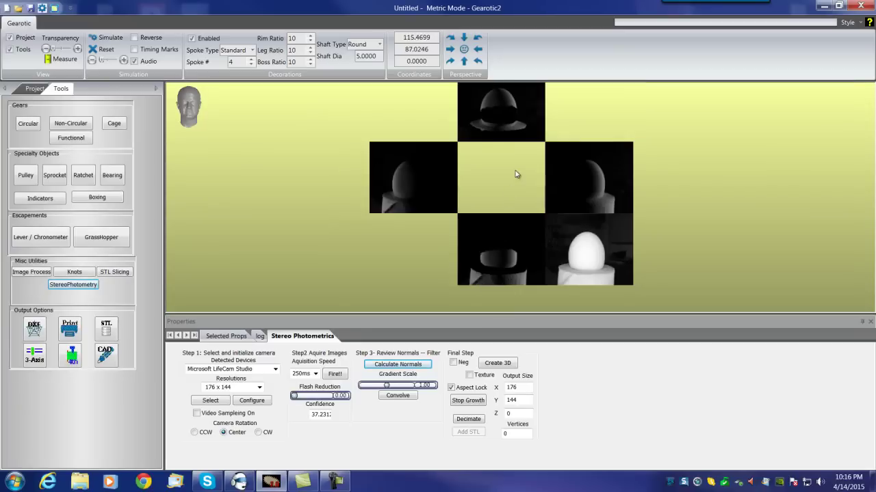
{"action": "scroll", "coordinate": [489, 191], "scroll_direction": "down", "scroll_amount": 2}
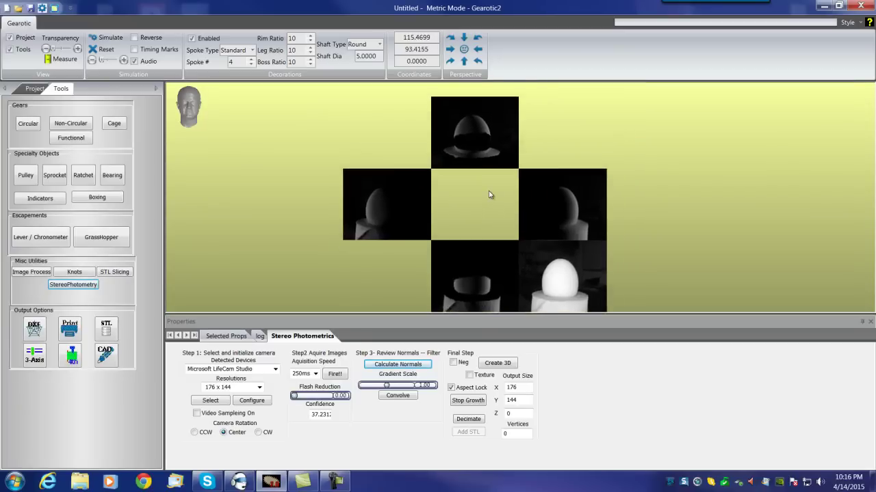
{"action": "scroll", "coordinate": [489, 191], "scroll_direction": "up", "scroll_amount": 1}
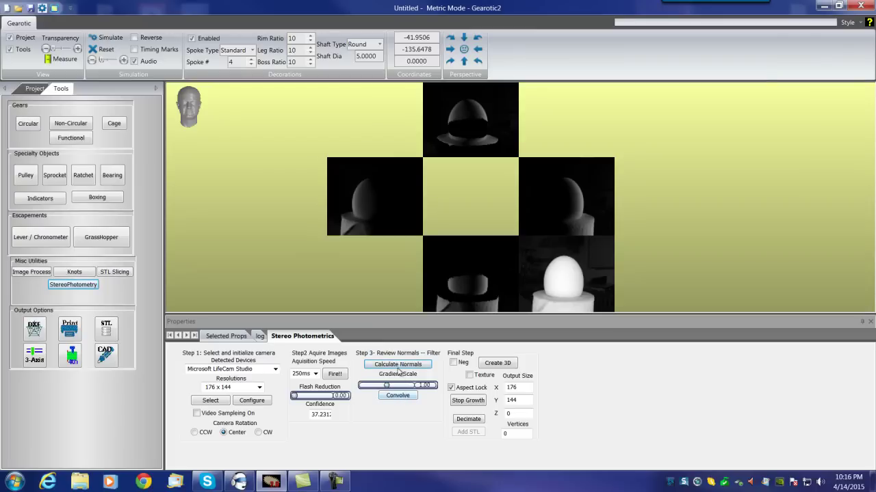
Adjust the gradient scale of the egg normals, trying 2.00 and 1.70 before settling on 1.72
{"action": "left_click_drag", "start_coordinate": [388, 386], "coordinate": [408, 387]}
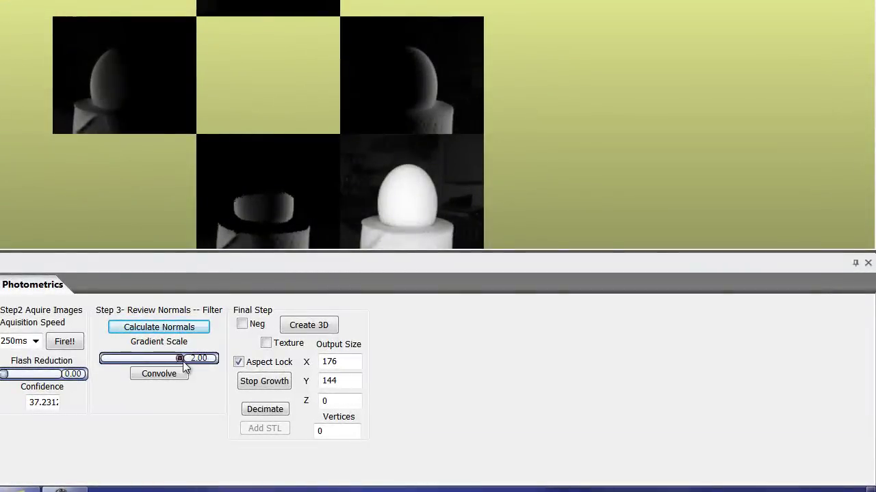
{"action": "left_click_drag", "start_coordinate": [183, 361], "coordinate": [128, 356]}
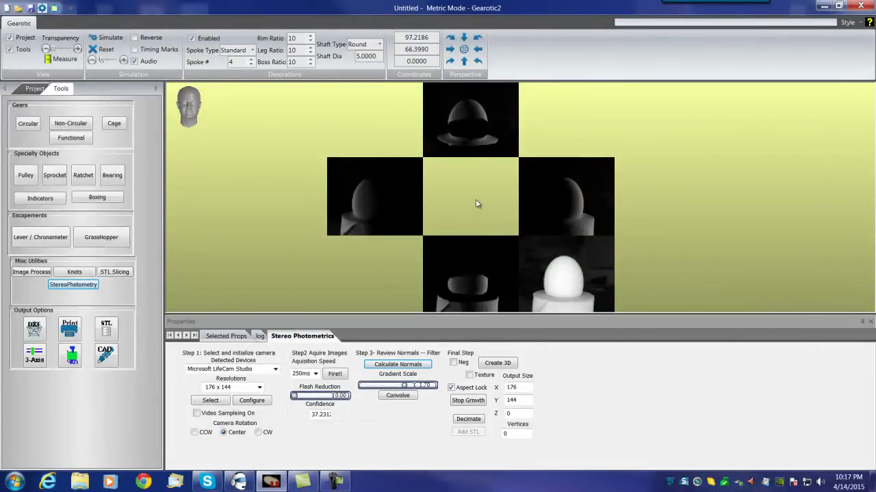
{"action": "scroll", "coordinate": [478, 209], "scroll_direction": "down", "scroll_amount": 1}
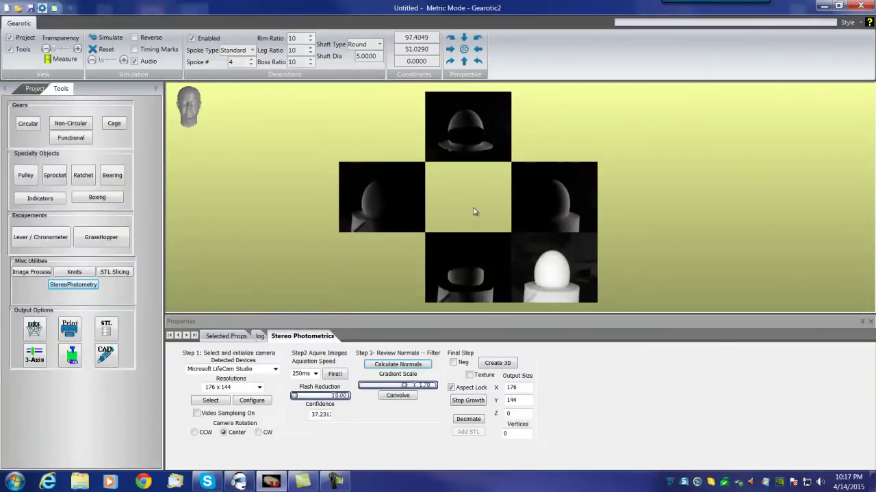
{"action": "scroll", "coordinate": [479, 205], "scroll_direction": "down", "scroll_amount": 1}
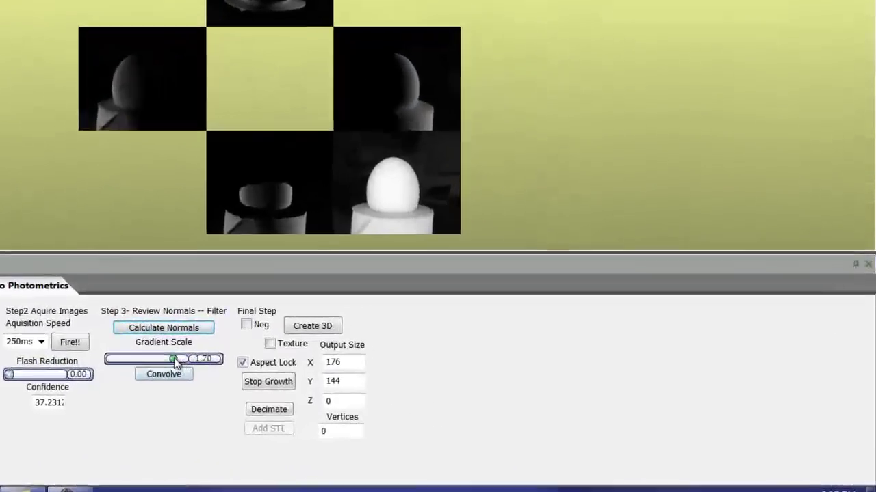
{"action": "mouse_move", "coordinate": [176, 365]}
{"action": "left_mouse_down"}
{"action": "mouse_move", "coordinate": [123, 358]}
{"action": "mouse_move", "coordinate": [181, 365]}
{"action": "left_mouse_up"}
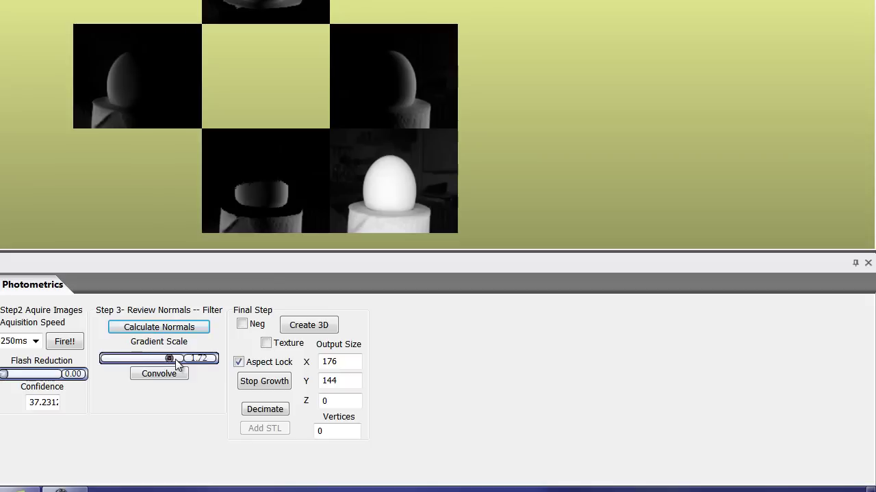
Generate the egg's 3D model with the gradient scale set to 1.01, and stop its growth
{"action": "left_click_drag", "start_coordinate": [119, 366], "coordinate": [180, 363]}
{"action": "left_click_drag", "start_coordinate": [179, 358], "coordinate": [103, 361]}
{"action": "left_click_drag", "start_coordinate": [104, 358], "coordinate": [135, 355]}
{"action": "left_click_drag", "start_coordinate": [135, 359], "coordinate": [157, 358]}
{"action": "left_click_drag", "start_coordinate": [158, 358], "coordinate": [142, 358]}
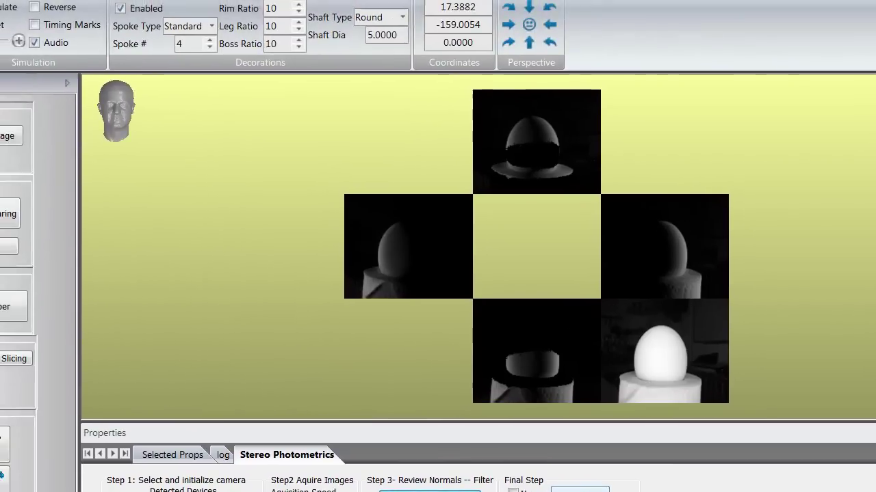
{"action": "left_click", "coordinate": [580, 489]}
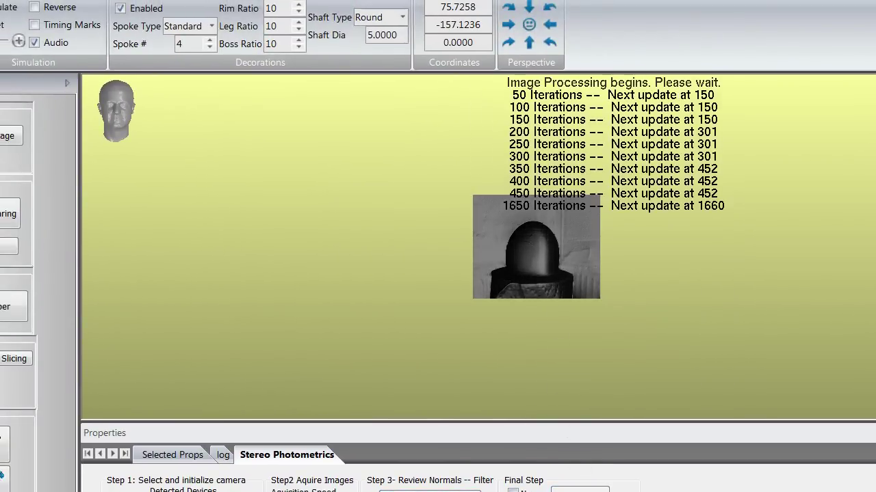
{"action": "left_click", "coordinate": [51, 44]}
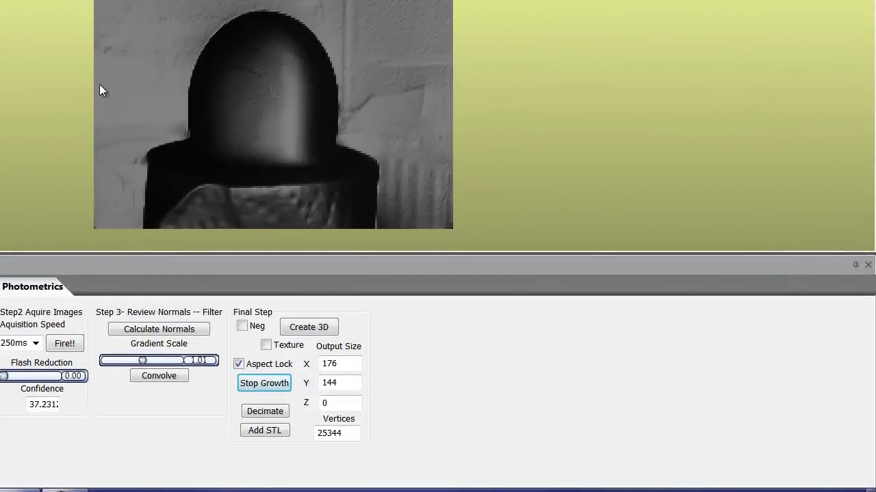
Examine the egg's relief, its pedestal and the background surface of the 3D model from several angles
{"action": "left_click_drag", "start_coordinate": [313, 121], "coordinate": [272, 97]}
{"action": "mouse_move", "coordinate": [338, 87]}
{"action": "left_mouse_down"}
{"action": "mouse_move", "coordinate": [272, 135]}
{"action": "mouse_move", "coordinate": [242, 126]}
{"action": "mouse_move", "coordinate": [266, 100]}
{"action": "mouse_move", "coordinate": [286, 98]}
{"action": "mouse_move", "coordinate": [250, 126]}
{"action": "mouse_move", "coordinate": [296, 117]}
{"action": "mouse_move", "coordinate": [263, 134]}
{"action": "mouse_move", "coordinate": [333, 149]}
{"action": "mouse_move", "coordinate": [249, 115]}
{"action": "mouse_move", "coordinate": [336, 117]}
{"action": "mouse_move", "coordinate": [193, 115]}
{"action": "left_mouse_up"}
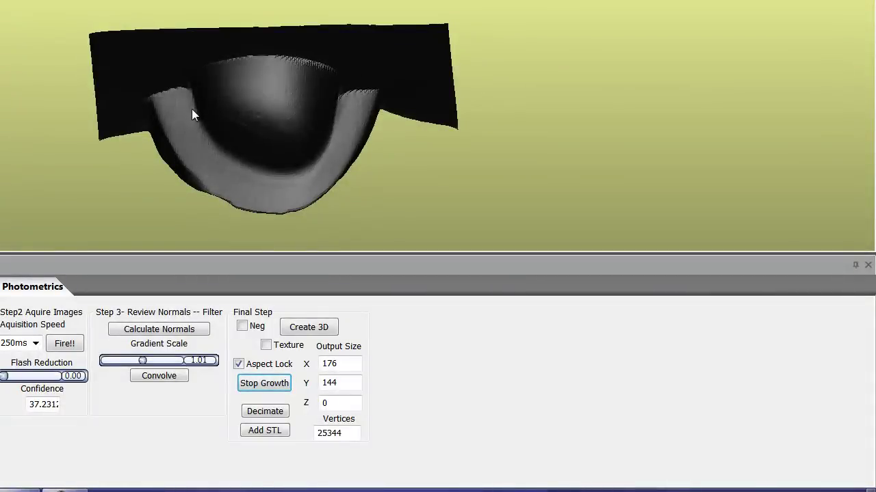
{"action": "left_click_drag", "start_coordinate": [306, 137], "coordinate": [195, 187]}
{"action": "left_click_drag", "start_coordinate": [258, 108], "coordinate": [231, 34]}
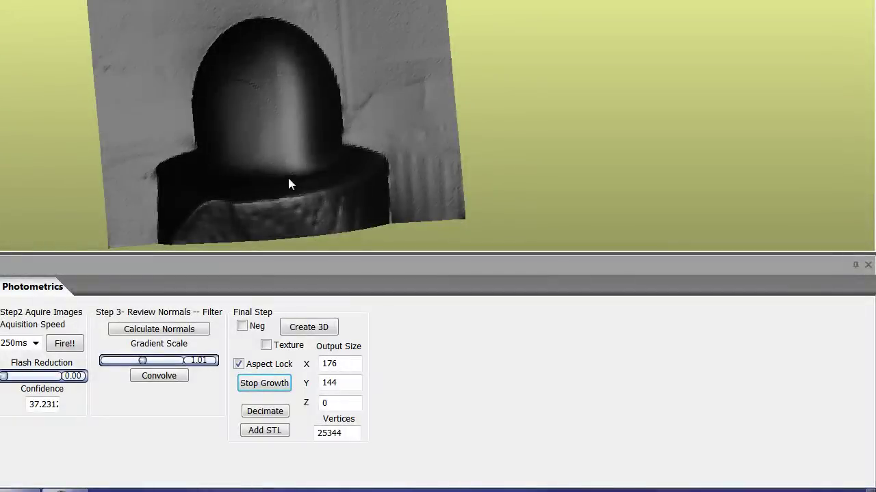
{"action": "left_click_drag", "start_coordinate": [277, 141], "coordinate": [219, 103]}
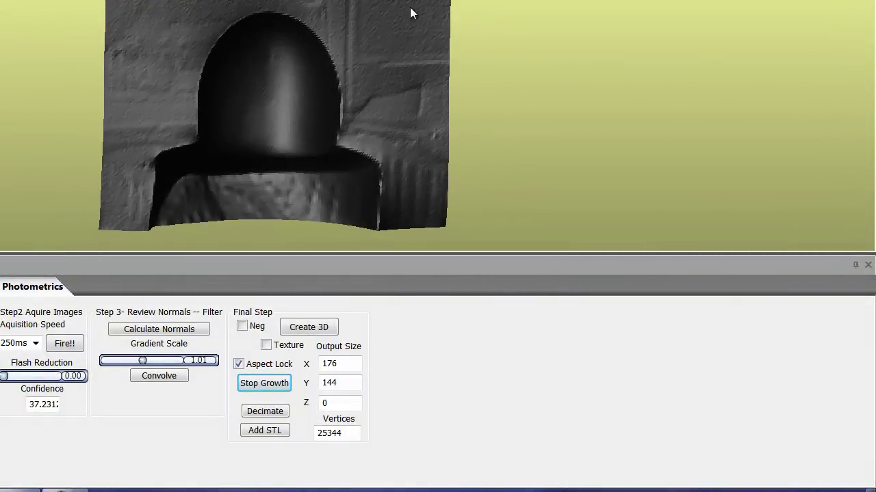
{"action": "left_click_drag", "start_coordinate": [280, 43], "coordinate": [289, 83]}
{"action": "left_click_drag", "start_coordinate": [249, 138], "coordinate": [268, 111]}
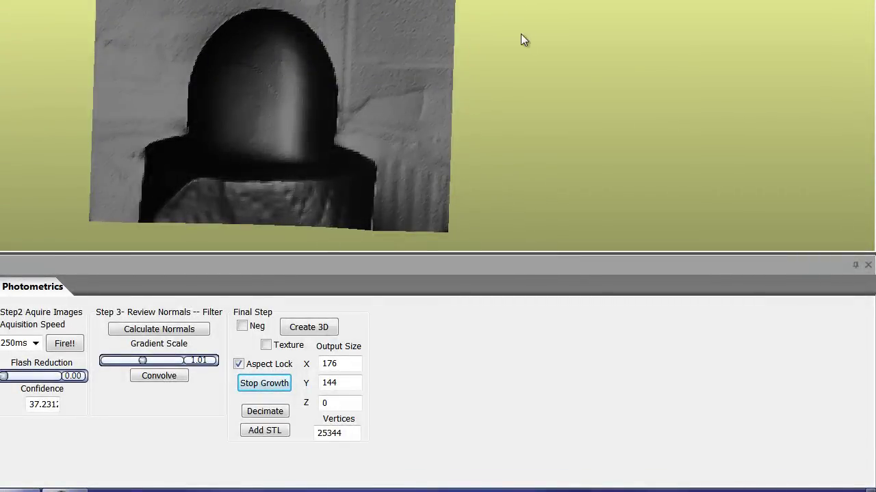
{"action": "left_click_drag", "start_coordinate": [305, 123], "coordinate": [239, 229]}
Set the gradient scale to 0.11, recreate the egg's 3D model, stop its growth and inspect the shape
{"action": "left_click_drag", "start_coordinate": [143, 360], "coordinate": [110, 368]}
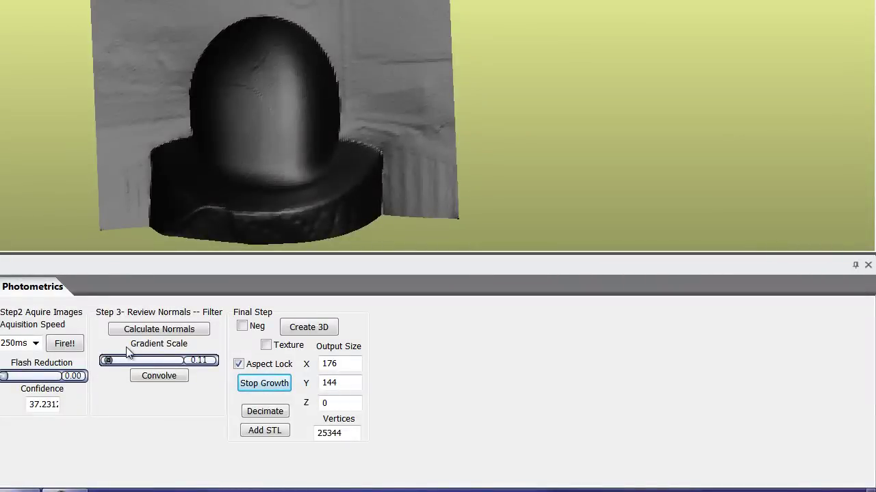
{"action": "left_click", "coordinate": [307, 330]}
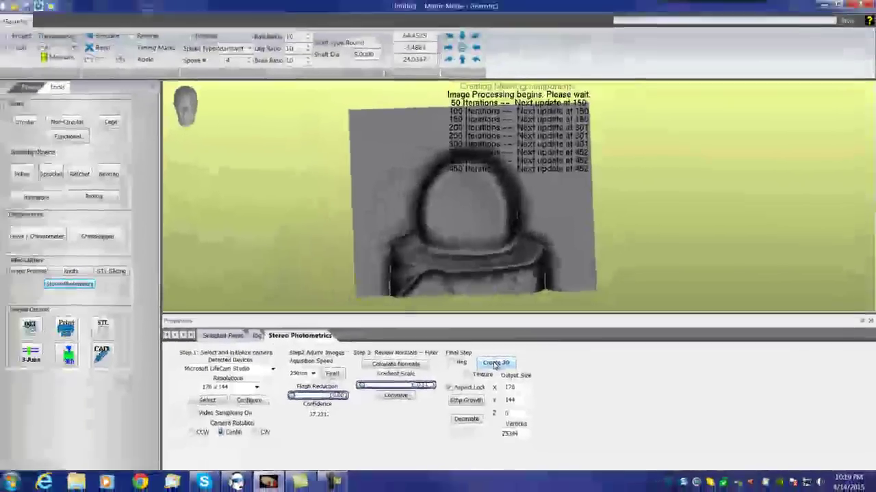
{"action": "left_click", "coordinate": [468, 401]}
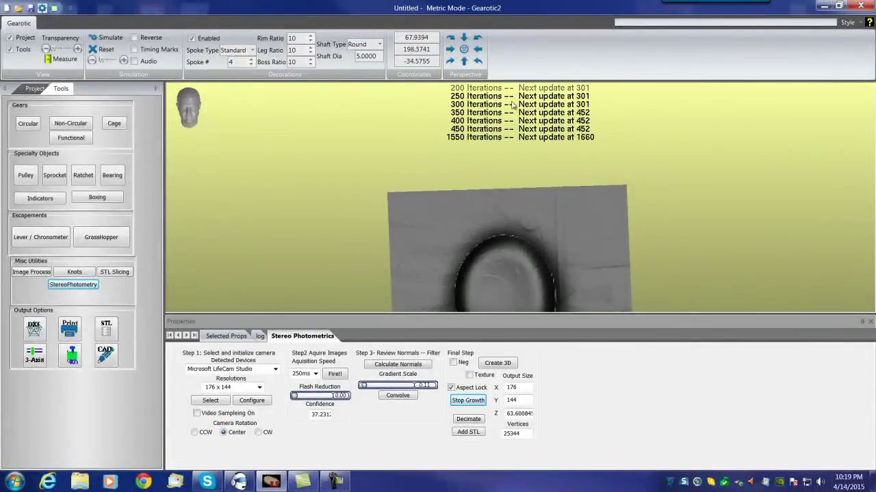
{"action": "left_click_drag", "start_coordinate": [499, 280], "coordinate": [488, 186]}
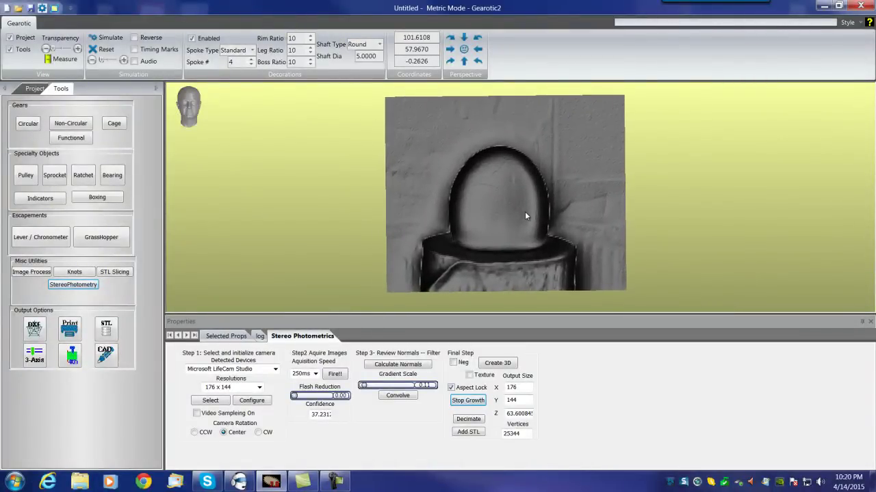
{"action": "mouse_move", "coordinate": [496, 218]}
{"action": "left_mouse_down"}
{"action": "mouse_move", "coordinate": [509, 199]}
{"action": "mouse_move", "coordinate": [498, 211]}
{"action": "mouse_move", "coordinate": [482, 209]}
{"action": "mouse_move", "coordinate": [490, 210]}
{"action": "left_mouse_up"}
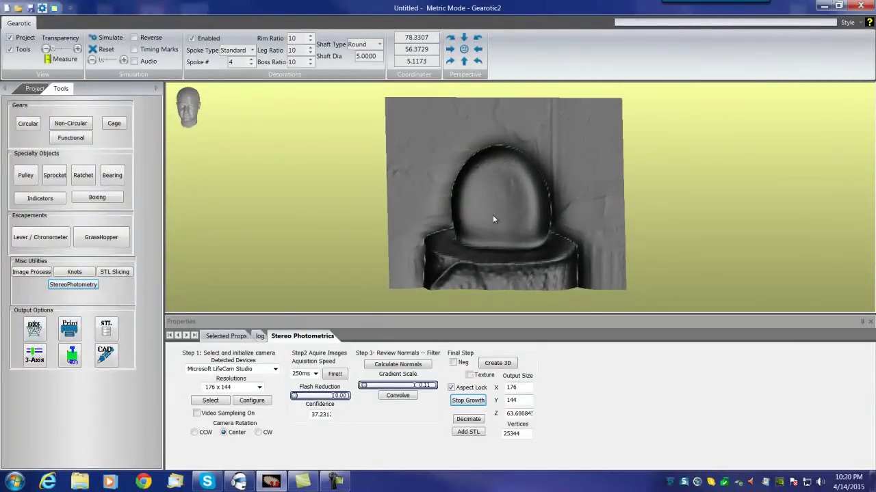
{"action": "left_click", "coordinate": [467, 401]}
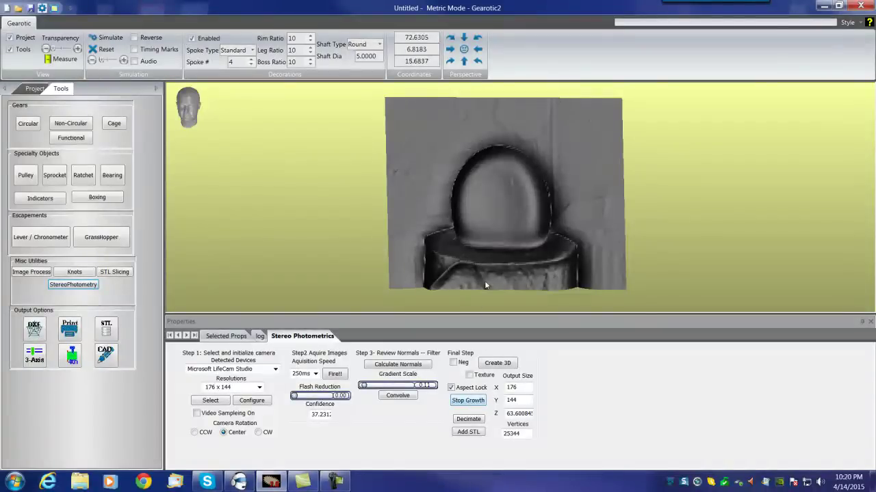
{"action": "left_click_drag", "start_coordinate": [495, 225], "coordinate": [514, 213]}
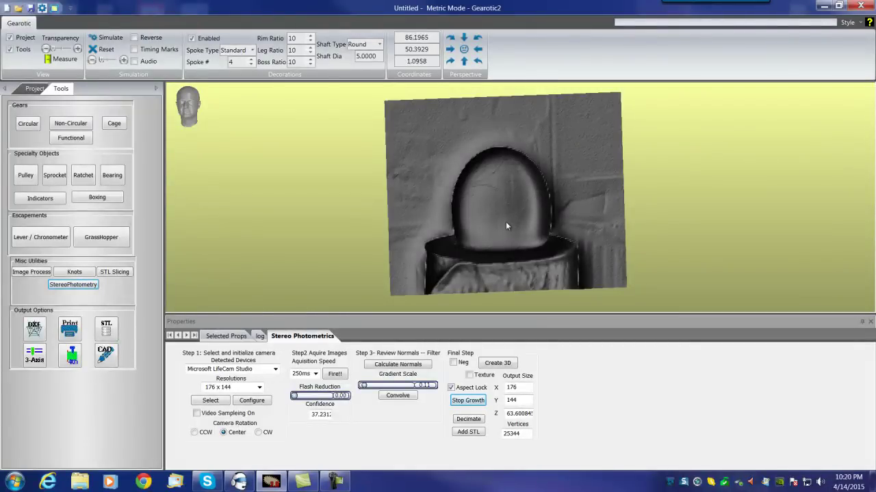
{"action": "mouse_move", "coordinate": [518, 196]}
{"action": "left_mouse_down"}
{"action": "mouse_move", "coordinate": [494, 219]}
{"action": "mouse_move", "coordinate": [532, 205]}
{"action": "mouse_move", "coordinate": [486, 216]}
{"action": "mouse_move", "coordinate": [522, 205]}
{"action": "mouse_move", "coordinate": [504, 221]}
{"action": "mouse_move", "coordinate": [531, 195]}
{"action": "left_mouse_up"}
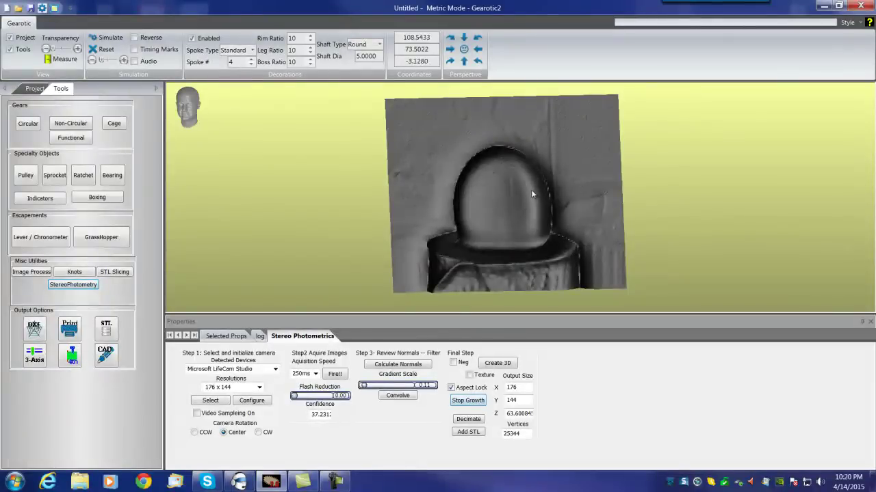
Recreate the egg model at the same gradient scale, letting it grow past 3250 iterations before stopping it
{"action": "left_click", "coordinate": [497, 364]}
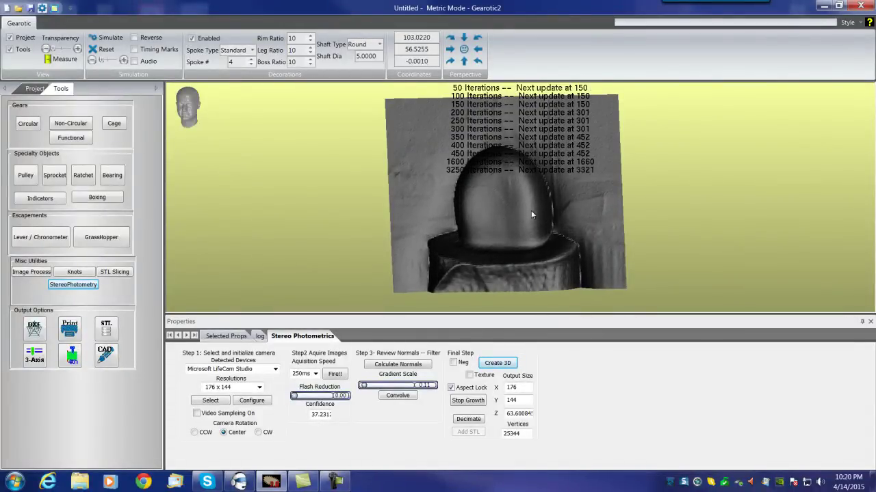
{"action": "left_click", "coordinate": [469, 400]}
{"action": "mouse_move", "coordinate": [525, 213]}
{"action": "left_mouse_down"}
{"action": "mouse_move", "coordinate": [509, 229]}
{"action": "mouse_move", "coordinate": [530, 210]}
{"action": "mouse_move", "coordinate": [593, 197]}
{"action": "mouse_move", "coordinate": [588, 222]}
{"action": "mouse_move", "coordinate": [525, 230]}
{"action": "mouse_move", "coordinate": [547, 195]}
{"action": "mouse_move", "coordinate": [597, 193]}
{"action": "mouse_move", "coordinate": [561, 246]}
{"action": "mouse_move", "coordinate": [523, 223]}
{"action": "mouse_move", "coordinate": [526, 236]}
{"action": "mouse_move", "coordinate": [625, 201]}
{"action": "mouse_move", "coordinate": [649, 212]}
{"action": "mouse_move", "coordinate": [567, 222]}
{"action": "mouse_move", "coordinate": [519, 219]}
{"action": "mouse_move", "coordinate": [515, 208]}
{"action": "mouse_move", "coordinate": [478, 219]}
{"action": "mouse_move", "coordinate": [554, 205]}
{"action": "mouse_move", "coordinate": [514, 211]}
{"action": "mouse_move", "coordinate": [509, 224]}
{"action": "mouse_move", "coordinate": [503, 219]}
{"action": "mouse_move", "coordinate": [519, 214]}
{"action": "mouse_move", "coordinate": [512, 211]}
{"action": "left_mouse_up"}
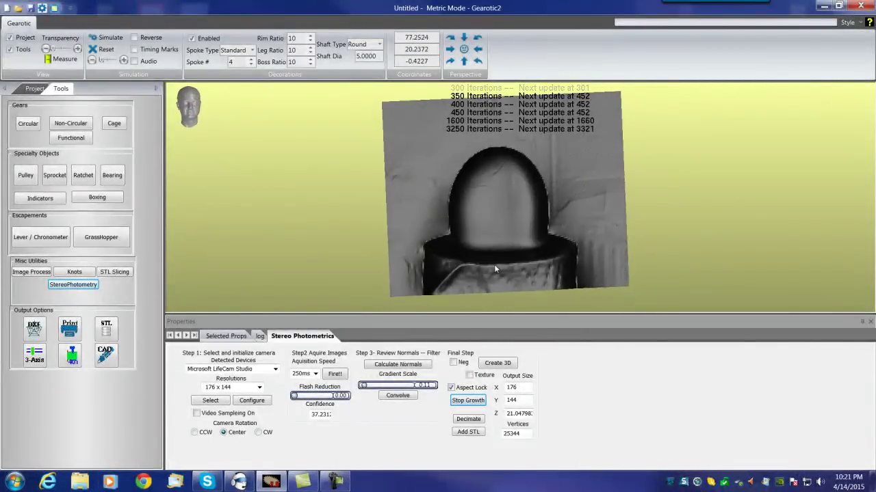
Set the gradient scale to 2.00 and recreate the egg's 3D model
{"action": "left_click_drag", "start_coordinate": [364, 386], "coordinate": [401, 389]}
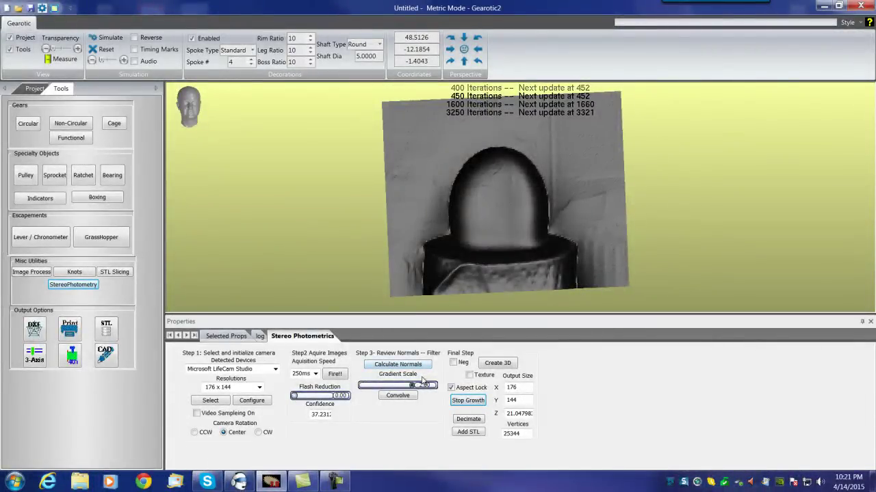
{"action": "left_click", "coordinate": [497, 364]}
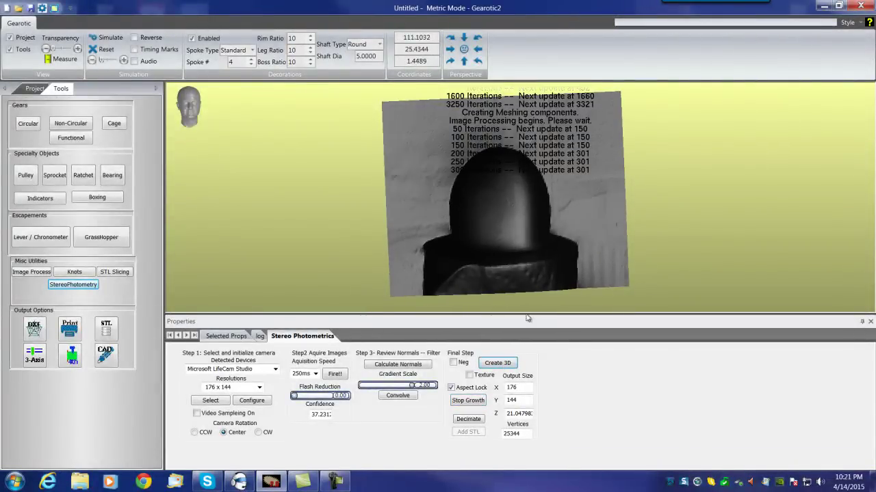
{"action": "left_click_drag", "start_coordinate": [535, 227], "coordinate": [477, 189]}
{"action": "left_click_drag", "start_coordinate": [535, 235], "coordinate": [472, 246]}
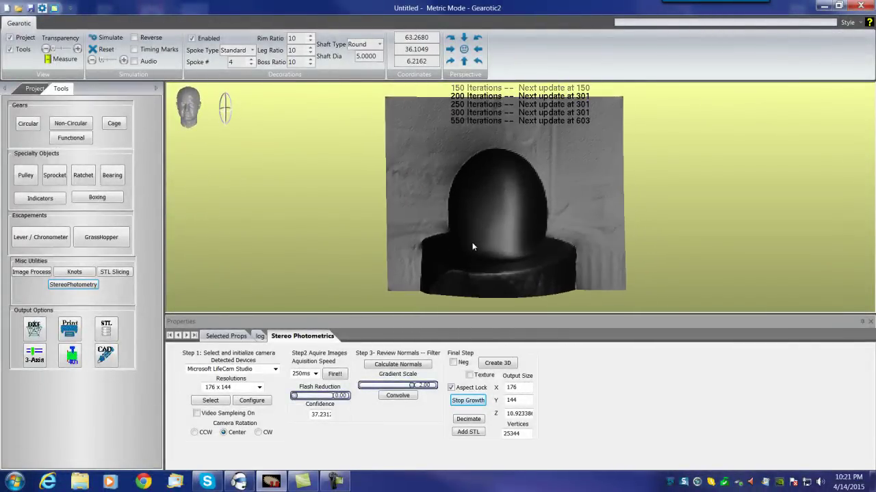
Examine the recreated egg surface from the side and front to judge its roundness and depth
{"action": "mouse_move", "coordinate": [520, 223]}
{"action": "left_mouse_down"}
{"action": "mouse_move", "coordinate": [555, 212]}
{"action": "mouse_move", "coordinate": [522, 225]}
{"action": "left_mouse_up"}
{"action": "left_click_drag", "start_coordinate": [361, 195], "coordinate": [314, 194]}
{"action": "left_click_drag", "start_coordinate": [314, 243], "coordinate": [448, 171]}
{"action": "middle_click_drag", "start_coordinate": [447, 171], "coordinate": [367, 221]}
{"action": "left_click_drag", "start_coordinate": [342, 197], "coordinate": [326, 219]}
Overlay the photo texture on the egg model, inspect it from several angles, and remove the texture again
{"action": "left_click", "coordinate": [267, 418]}
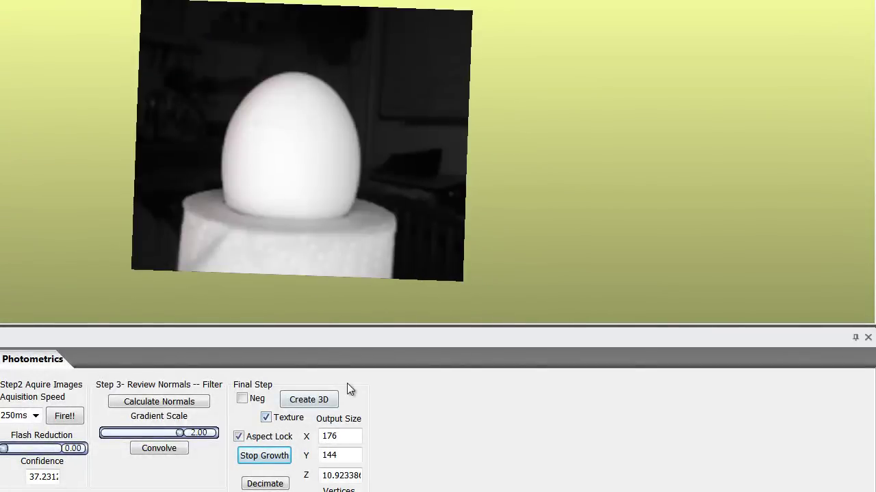
{"action": "mouse_move", "coordinate": [290, 160]}
{"action": "left_mouse_down"}
{"action": "mouse_move", "coordinate": [313, 172]}
{"action": "mouse_move", "coordinate": [426, 176]}
{"action": "mouse_move", "coordinate": [455, 151]}
{"action": "mouse_move", "coordinate": [536, 169]}
{"action": "mouse_move", "coordinate": [368, 231]}
{"action": "mouse_move", "coordinate": [235, 194]}
{"action": "mouse_move", "coordinate": [313, 130]}
{"action": "mouse_move", "coordinate": [397, 138]}
{"action": "mouse_move", "coordinate": [377, 112]}
{"action": "mouse_move", "coordinate": [383, 91]}
{"action": "mouse_move", "coordinate": [280, 150]}
{"action": "mouse_move", "coordinate": [296, 200]}
{"action": "mouse_move", "coordinate": [321, 196]}
{"action": "mouse_move", "coordinate": [311, 191]}
{"action": "mouse_move", "coordinate": [303, 144]}
{"action": "mouse_move", "coordinate": [351, 164]}
{"action": "mouse_move", "coordinate": [278, 175]}
{"action": "mouse_move", "coordinate": [336, 133]}
{"action": "mouse_move", "coordinate": [492, 105]}
{"action": "mouse_move", "coordinate": [653, 135]}
{"action": "mouse_move", "coordinate": [580, 145]}
{"action": "mouse_move", "coordinate": [568, 166]}
{"action": "mouse_move", "coordinate": [476, 187]}
{"action": "mouse_move", "coordinate": [522, 162]}
{"action": "mouse_move", "coordinate": [541, 180]}
{"action": "mouse_move", "coordinate": [469, 188]}
{"action": "mouse_move", "coordinate": [471, 165]}
{"action": "left_mouse_up"}
{"action": "left_click_drag", "start_coordinate": [502, 130], "coordinate": [351, 140]}
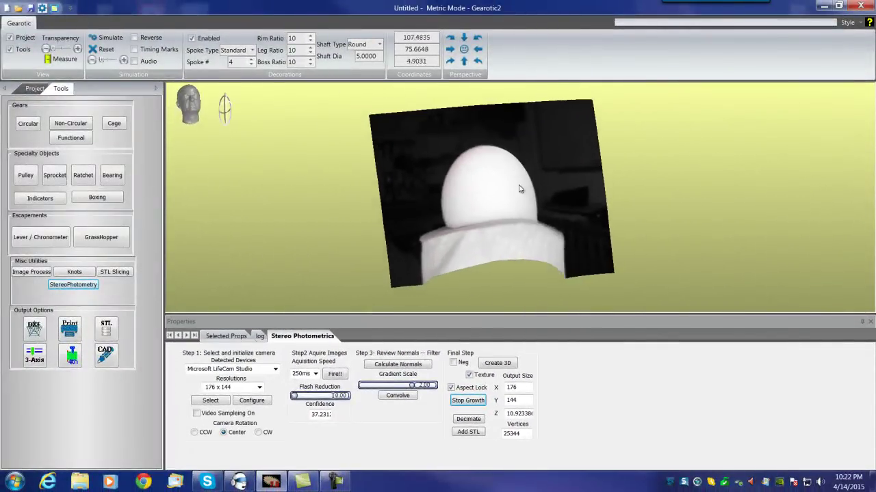
{"action": "left_click_drag", "start_coordinate": [519, 189], "coordinate": [498, 225]}
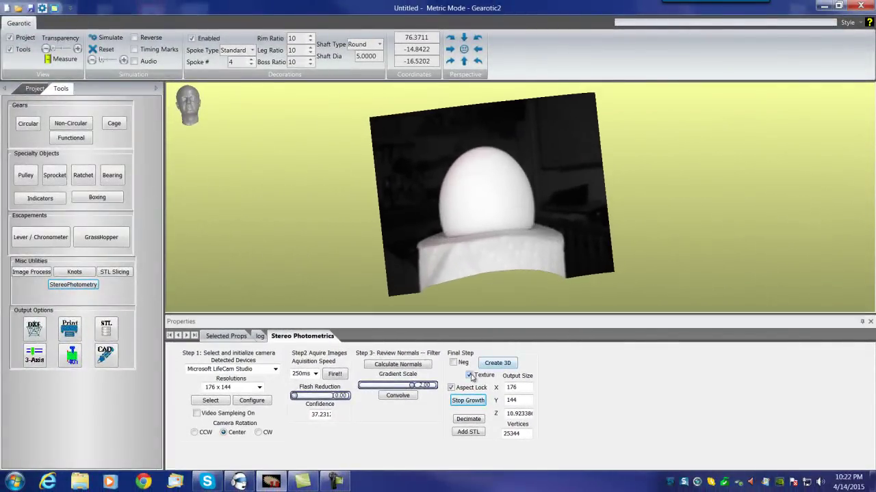
{"action": "left_click", "coordinate": [470, 375]}
Recreate the egg's 3D model with the negative option enabled and stop its growth
{"action": "mouse_move", "coordinate": [489, 185]}
{"action": "left_mouse_down"}
{"action": "mouse_move", "coordinate": [553, 190]}
{"action": "mouse_move", "coordinate": [507, 200]}
{"action": "left_mouse_up"}
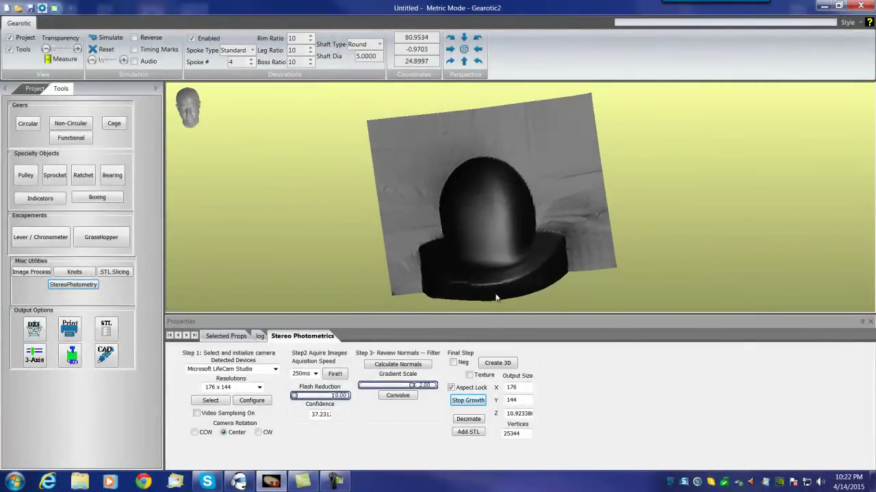
{"action": "mouse_move", "coordinate": [481, 262]}
{"action": "left_mouse_down"}
{"action": "mouse_move", "coordinate": [518, 182]}
{"action": "mouse_move", "coordinate": [463, 260]}
{"action": "left_mouse_up"}
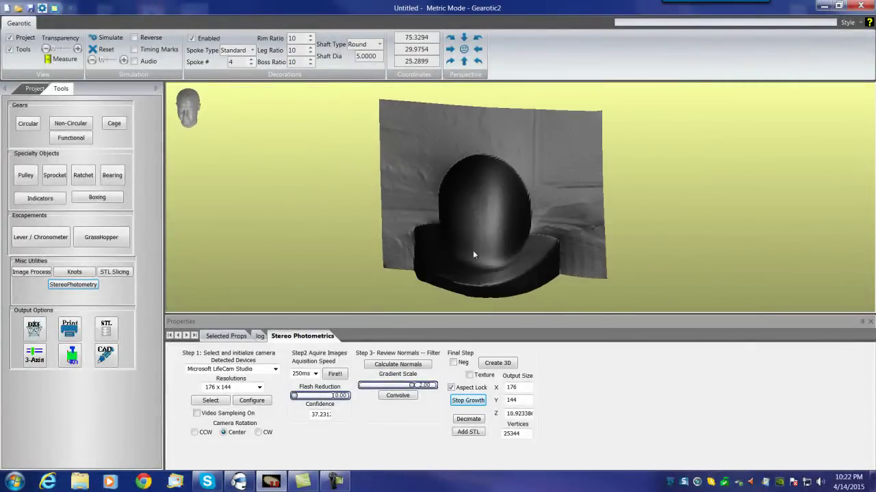
{"action": "mouse_move", "coordinate": [523, 239]}
{"action": "left_mouse_down"}
{"action": "mouse_move", "coordinate": [497, 247]}
{"action": "mouse_move", "coordinate": [509, 225]}
{"action": "mouse_move", "coordinate": [494, 270]}
{"action": "left_mouse_up"}
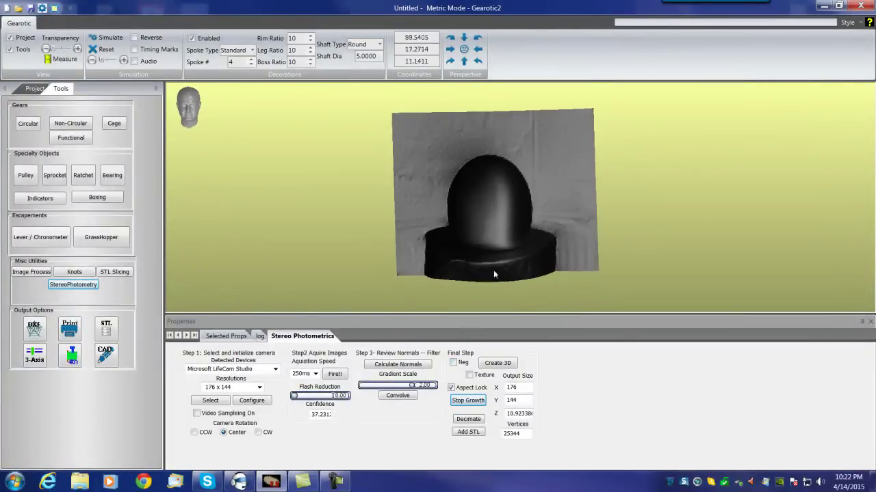
{"action": "left_click", "coordinate": [454, 363]}
{"action": "left_click", "coordinate": [498, 368]}
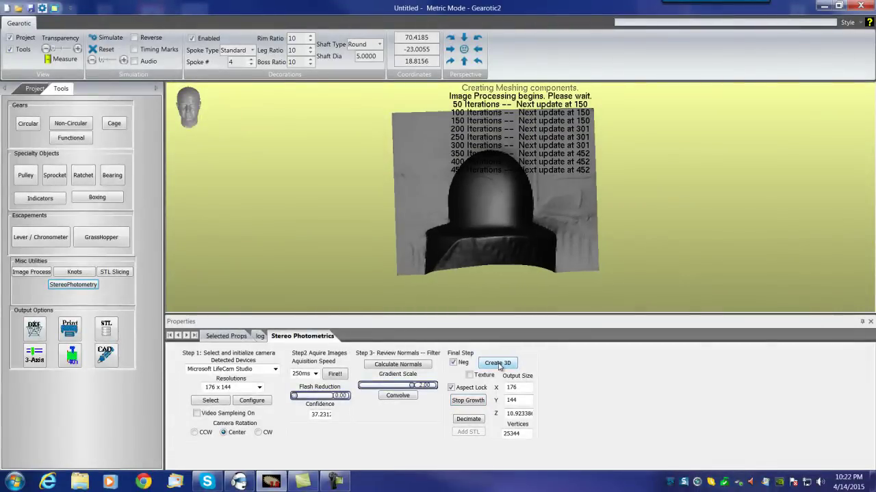
{"action": "left_click", "coordinate": [467, 401]}
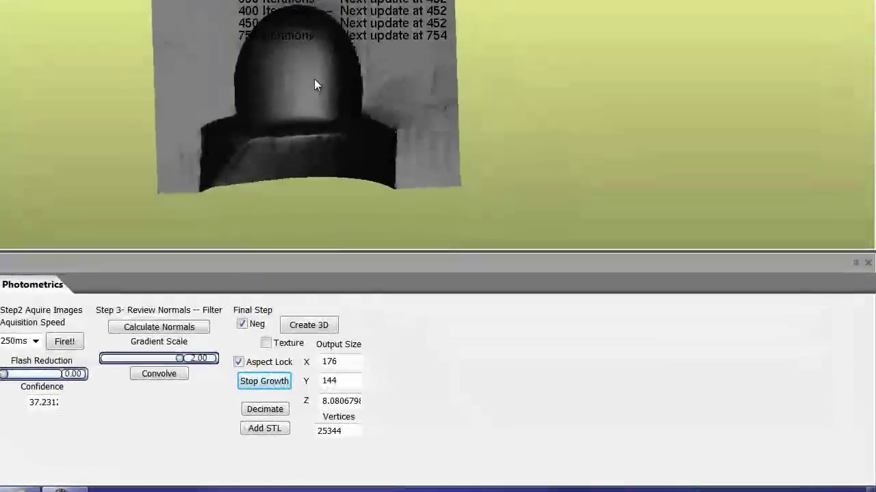
Examine the negative egg model from the front, the sides and end-on to judge its curvature
{"action": "left_click_drag", "start_coordinate": [314, 85], "coordinate": [323, 106]}
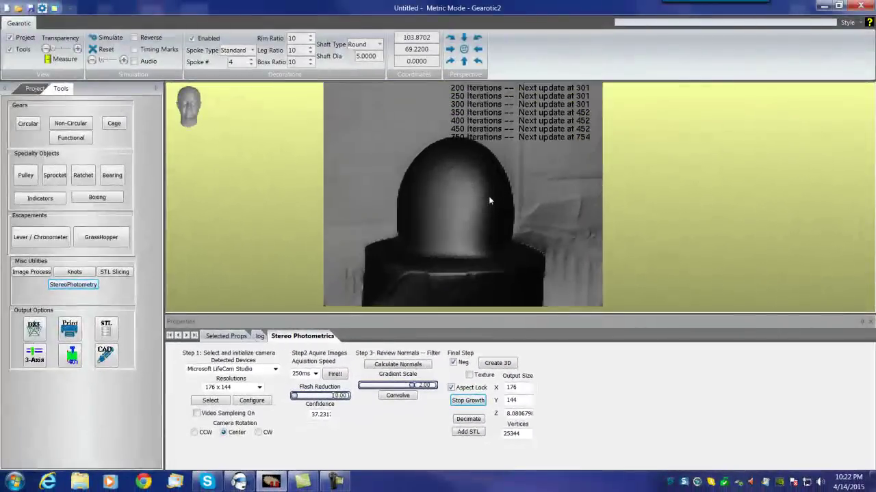
{"action": "scroll", "coordinate": [489, 197], "scroll_direction": "down", "scroll_amount": 2}
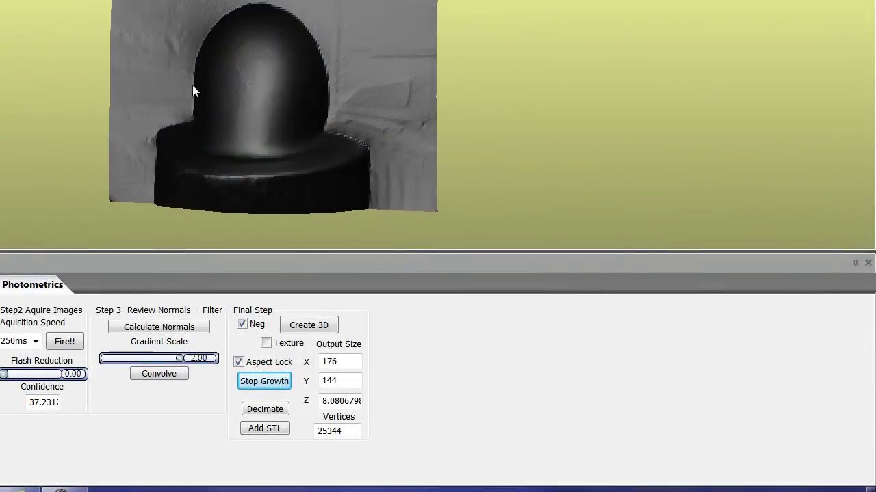
{"action": "left_click_drag", "start_coordinate": [193, 86], "coordinate": [315, 118]}
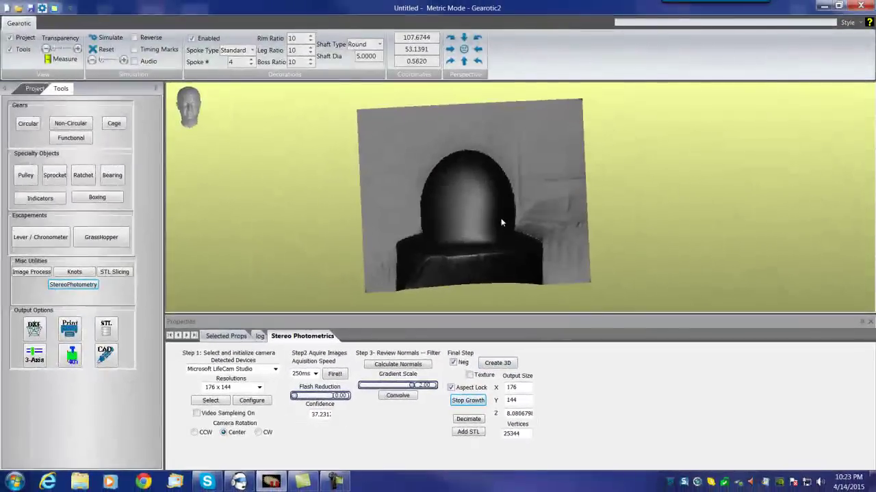
{"action": "left_click_drag", "start_coordinate": [503, 227], "coordinate": [528, 160]}
{"action": "left_click_drag", "start_coordinate": [492, 222], "coordinate": [396, 197]}
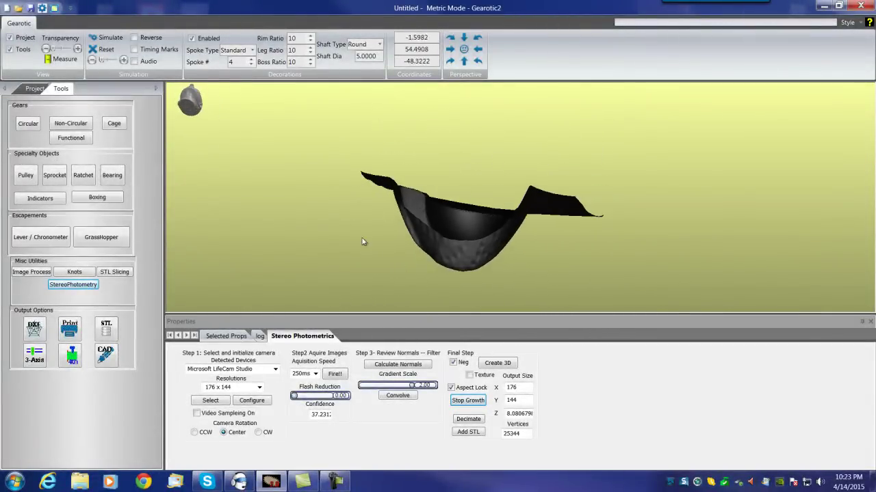
{"action": "left_click_drag", "start_coordinate": [459, 176], "coordinate": [507, 241]}
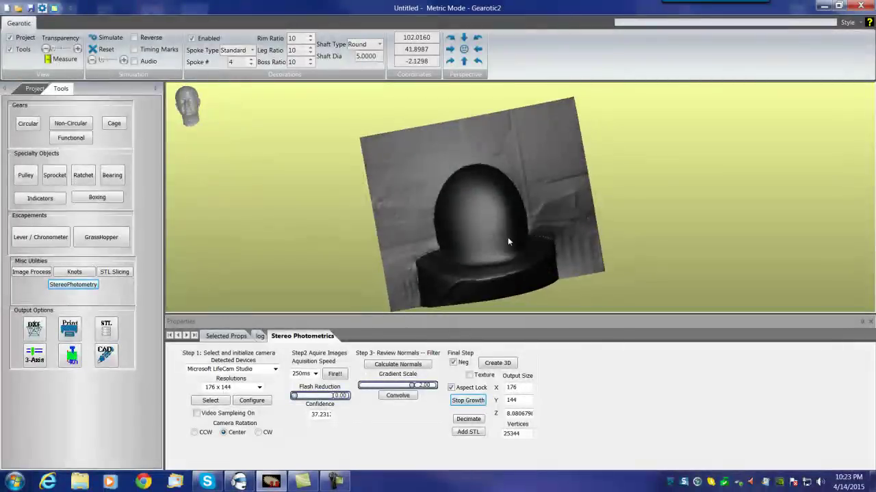
{"action": "mouse_move", "coordinate": [483, 204]}
{"action": "left_mouse_down"}
{"action": "mouse_move", "coordinate": [508, 219]}
{"action": "mouse_move", "coordinate": [533, 217]}
{"action": "mouse_move", "coordinate": [510, 213]}
{"action": "mouse_move", "coordinate": [504, 193]}
{"action": "mouse_move", "coordinate": [496, 241]}
{"action": "left_mouse_up"}
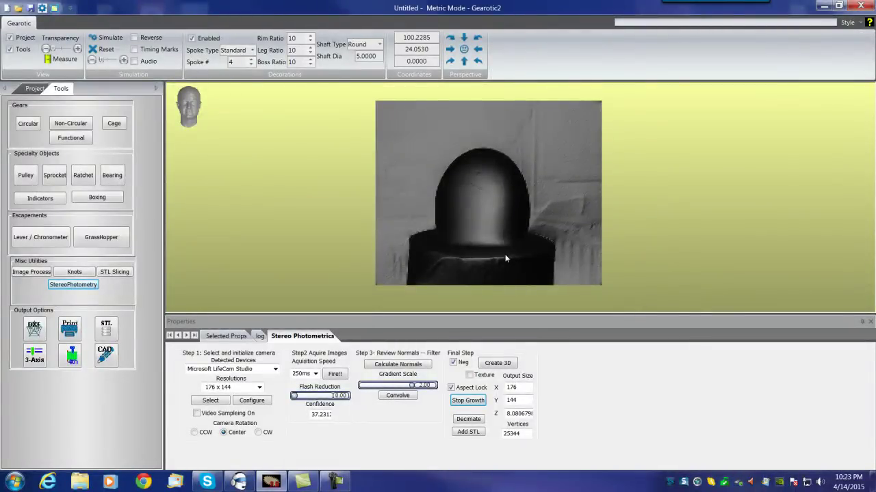
{"action": "mouse_move", "coordinate": [469, 208]}
{"action": "left_mouse_down"}
{"action": "mouse_move", "coordinate": [499, 200]}
{"action": "mouse_move", "coordinate": [454, 219]}
{"action": "mouse_move", "coordinate": [489, 208]}
{"action": "mouse_move", "coordinate": [483, 203]}
{"action": "left_mouse_up"}
{"action": "left_click_drag", "start_coordinate": [543, 212], "coordinate": [478, 213]}
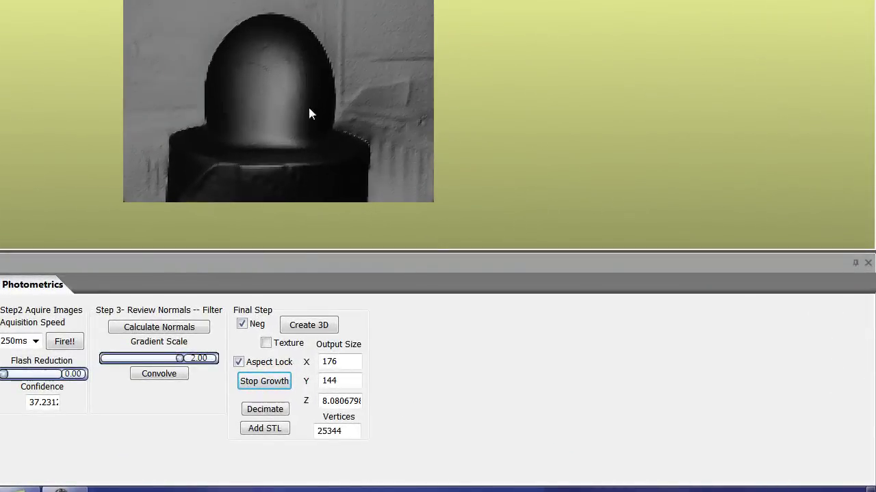
Recreate the egg's 3D model with the negative option disabled, stop its growth, and check the surface
{"action": "left_click", "coordinate": [244, 325]}
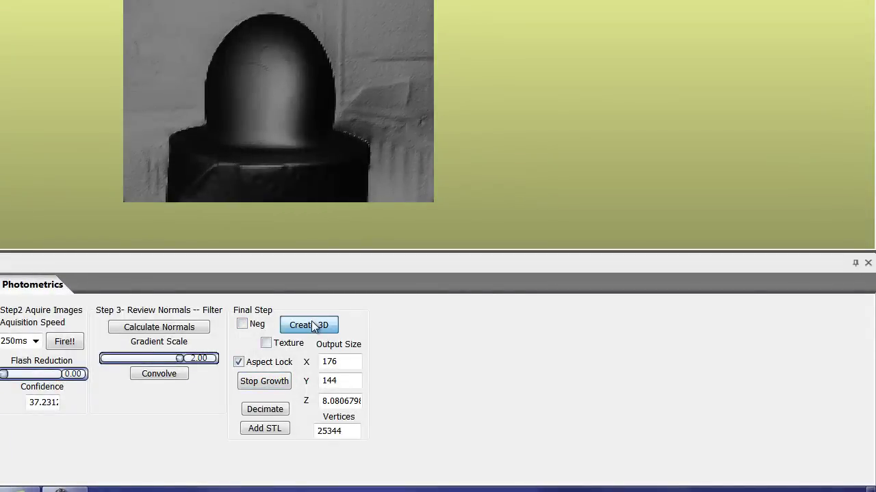
{"action": "left_click", "coordinate": [312, 321]}
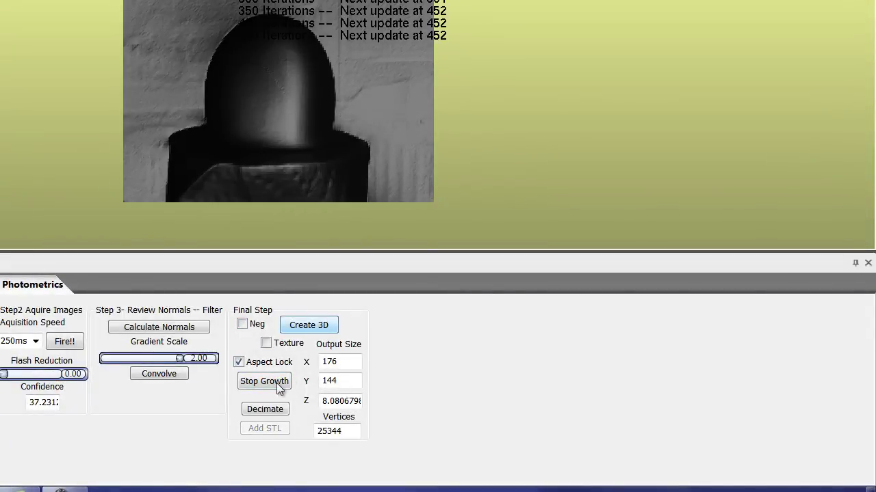
{"action": "left_click", "coordinate": [274, 381]}
{"action": "mouse_move", "coordinate": [318, 83]}
{"action": "left_mouse_down"}
{"action": "mouse_move", "coordinate": [231, 124]}
{"action": "mouse_move", "coordinate": [327, 83]}
{"action": "mouse_move", "coordinate": [325, 95]}
{"action": "left_mouse_up"}
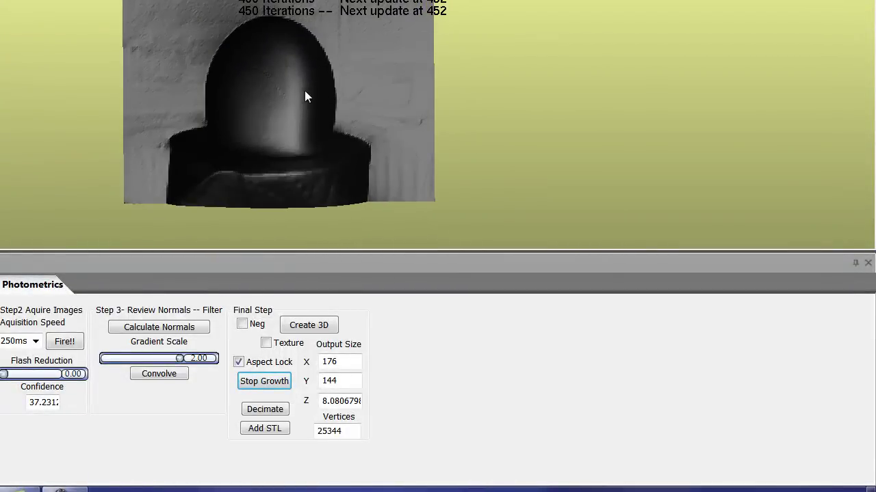
{"action": "scroll", "coordinate": [304, 84], "scroll_direction": "up", "scroll_amount": 5}
{"action": "scroll", "coordinate": [373, 124], "scroll_direction": "down", "scroll_amount": 2}
{"action": "left_click_drag", "start_coordinate": [376, 133], "coordinate": [298, 83]}
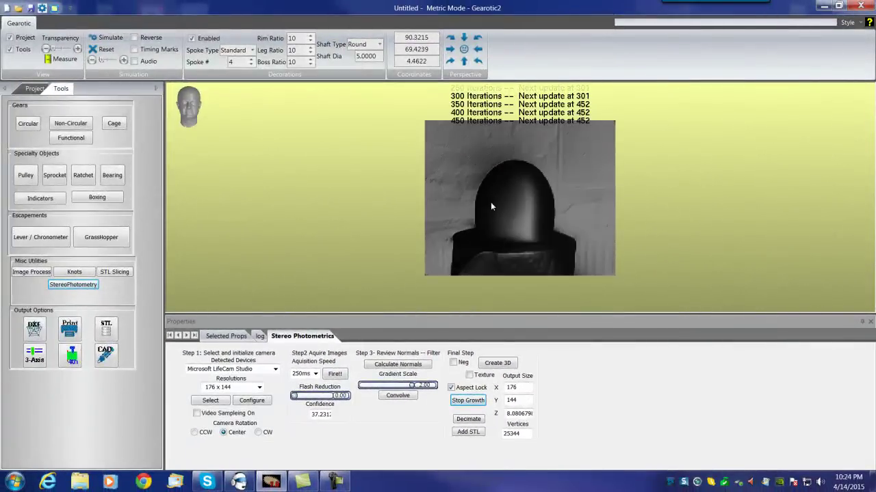
Decimate the egg mesh once and inspect the reduced surface from several angles
{"action": "mouse_move", "coordinate": [490, 203]}
{"action": "left_mouse_down"}
{"action": "mouse_move", "coordinate": [516, 218]}
{"action": "mouse_move", "coordinate": [484, 207]}
{"action": "mouse_move", "coordinate": [499, 211]}
{"action": "left_mouse_up"}
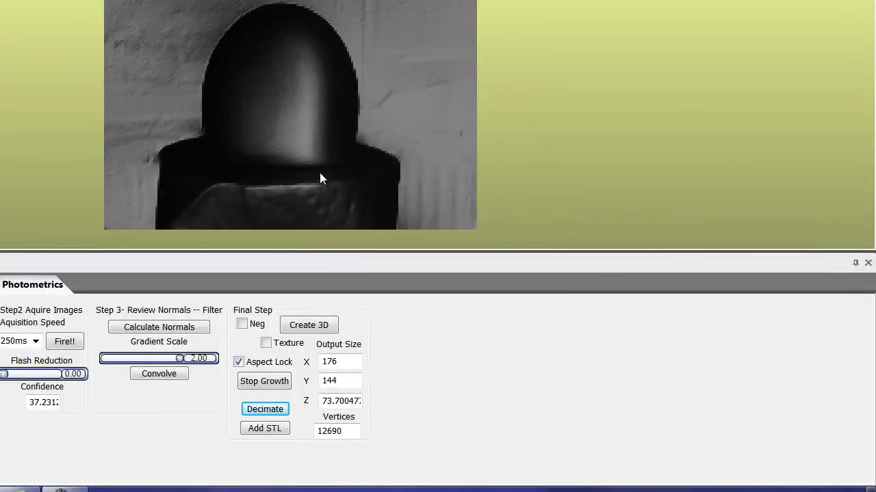
{"action": "left_click_drag", "start_coordinate": [228, 134], "coordinate": [285, 118]}
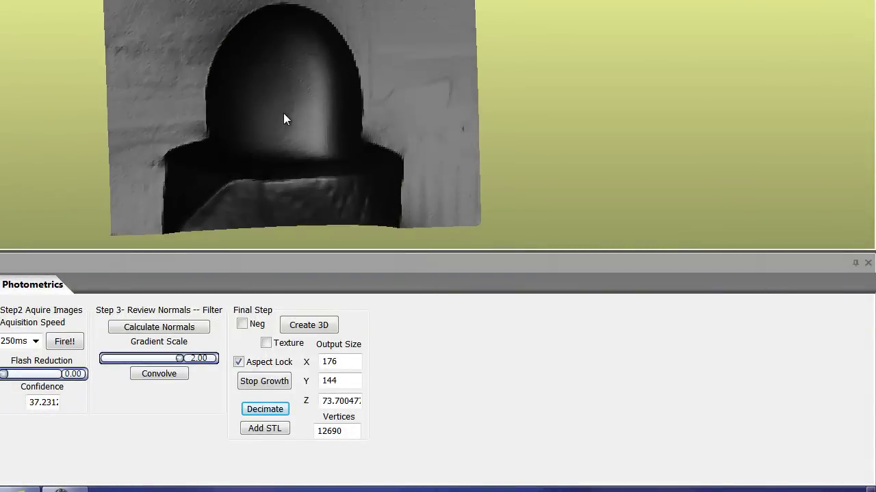
{"action": "left_click_drag", "start_coordinate": [320, 220], "coordinate": [316, 157]}
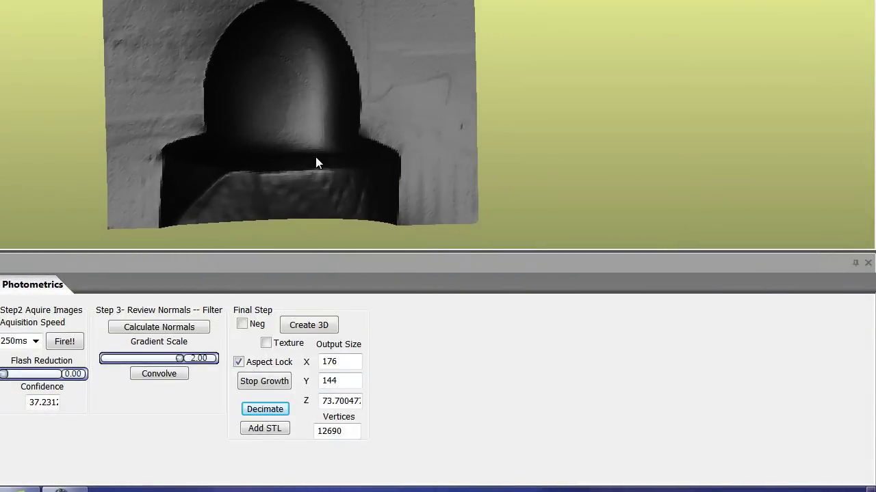
{"action": "left_click_drag", "start_coordinate": [329, 204], "coordinate": [319, 333]}
{"action": "left_click_drag", "start_coordinate": [312, 176], "coordinate": [319, 117]}
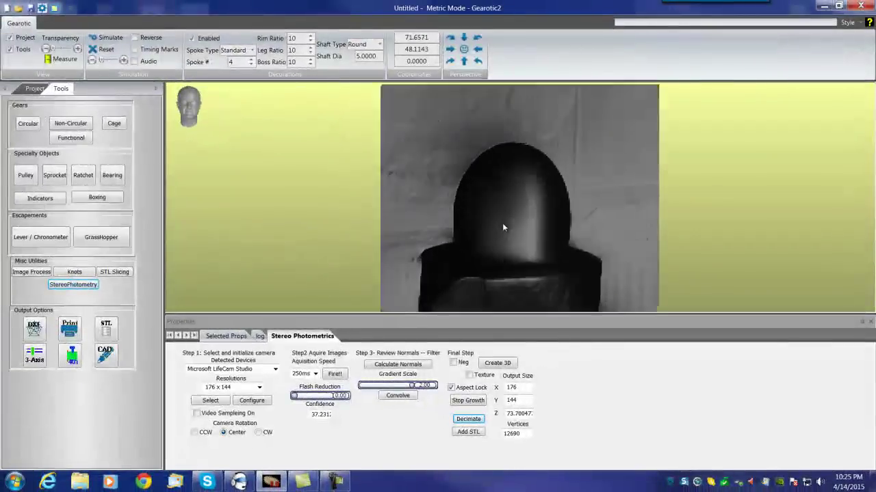
{"action": "mouse_move", "coordinate": [502, 223]}
{"action": "left_mouse_down"}
{"action": "mouse_move", "coordinate": [527, 226]}
{"action": "mouse_move", "coordinate": [496, 217]}
{"action": "left_mouse_up"}
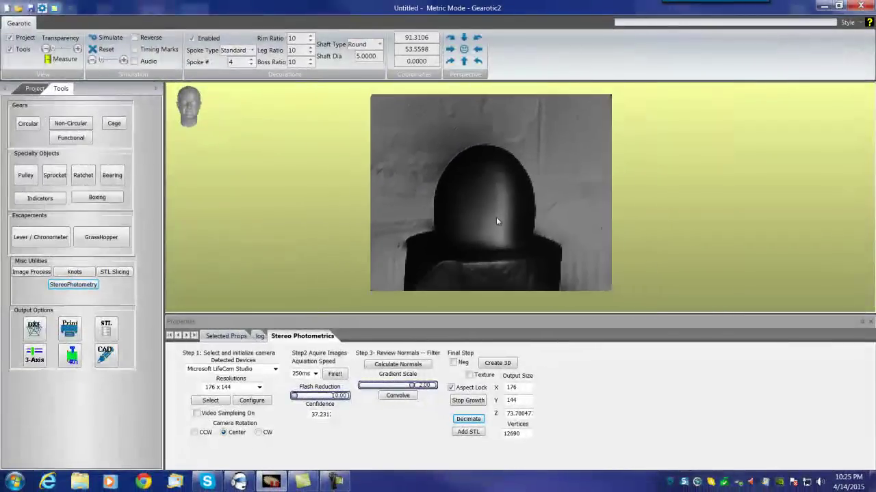
Decimate the egg mesh two more times, checking the surface between the reductions
{"action": "left_click", "coordinate": [455, 420]}
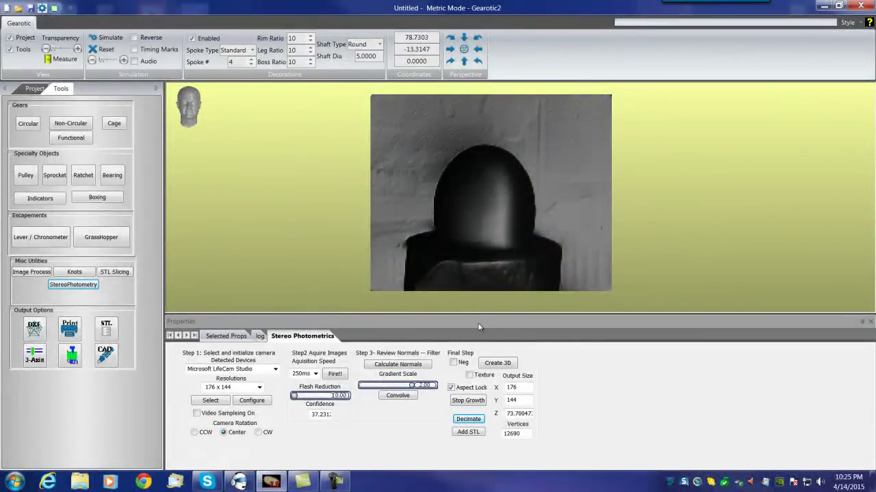
{"action": "left_click", "coordinate": [469, 420]}
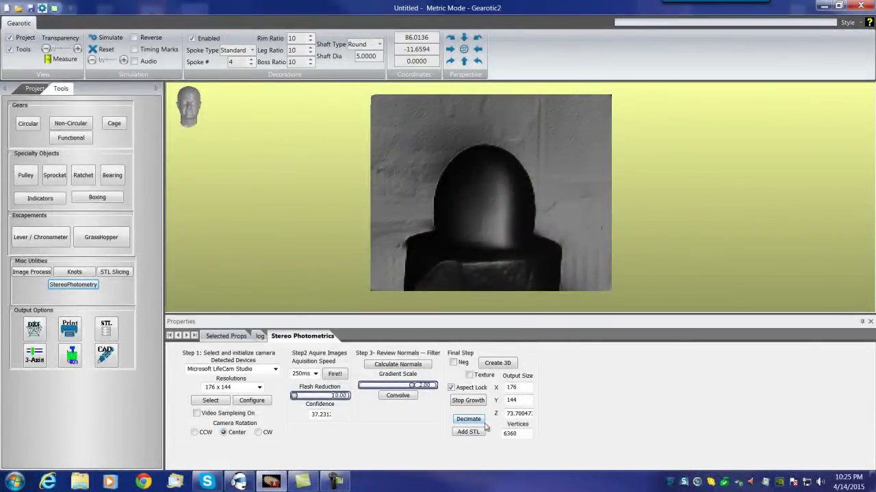
{"action": "left_click_drag", "start_coordinate": [522, 156], "coordinate": [485, 210]}
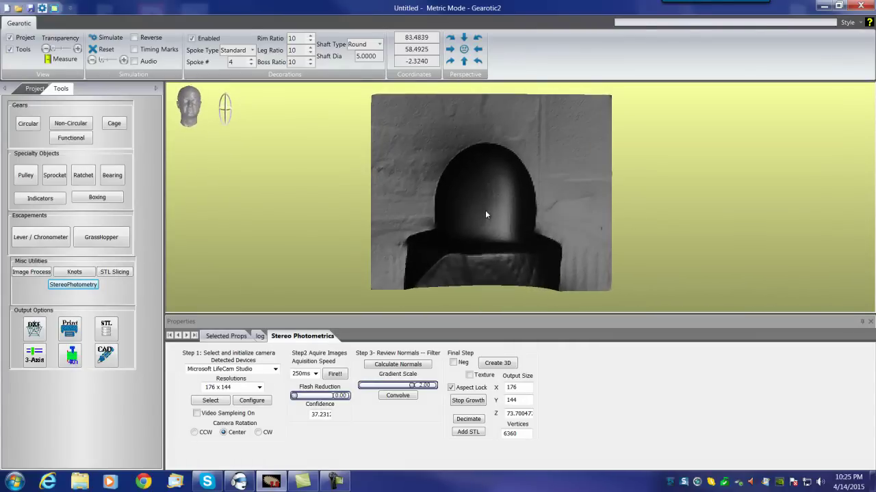
{"action": "left_click", "coordinate": [470, 423]}
Examine the decimated egg mesh close up and as a whole to judge its facets and remaining detail
{"action": "left_click_drag", "start_coordinate": [485, 217], "coordinate": [626, 236]}
{"action": "scroll", "coordinate": [507, 217], "scroll_direction": "up", "scroll_amount": 2}
{"action": "scroll", "coordinate": [510, 217], "scroll_direction": "up", "scroll_amount": 3}
{"action": "scroll", "coordinate": [574, 211], "scroll_direction": "up", "scroll_amount": 2}
{"action": "scroll", "coordinate": [684, 164], "scroll_direction": "up", "scroll_amount": 3}
{"action": "scroll", "coordinate": [676, 156], "scroll_direction": "up", "scroll_amount": 2}
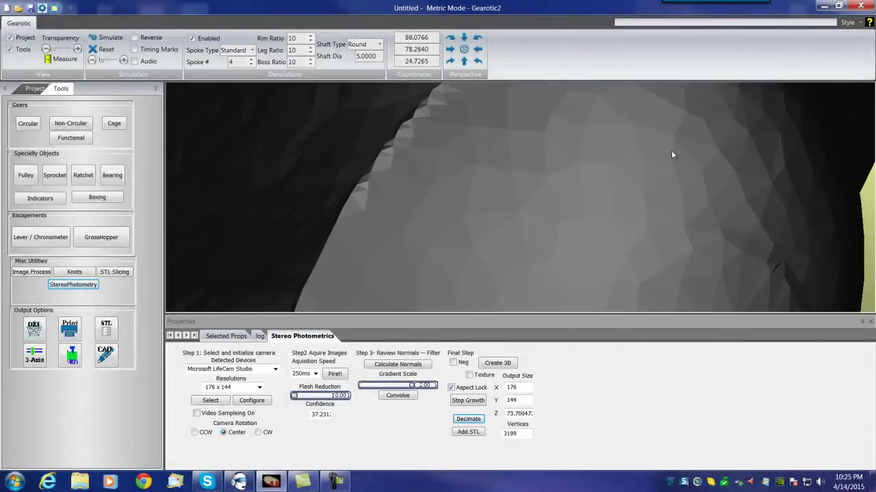
{"action": "scroll", "coordinate": [729, 193], "scroll_direction": "up", "scroll_amount": 3}
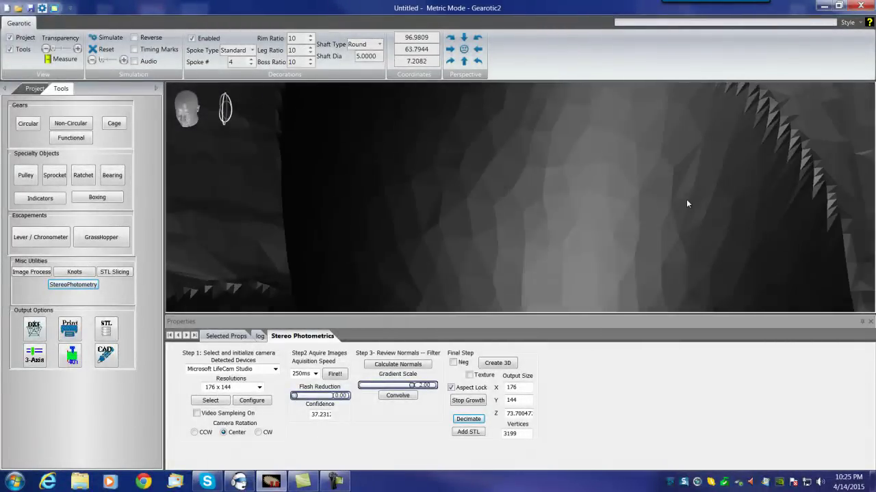
{"action": "left_click_drag", "start_coordinate": [625, 200], "coordinate": [558, 234]}
{"action": "scroll", "coordinate": [559, 235], "scroll_direction": "down", "scroll_amount": 5}
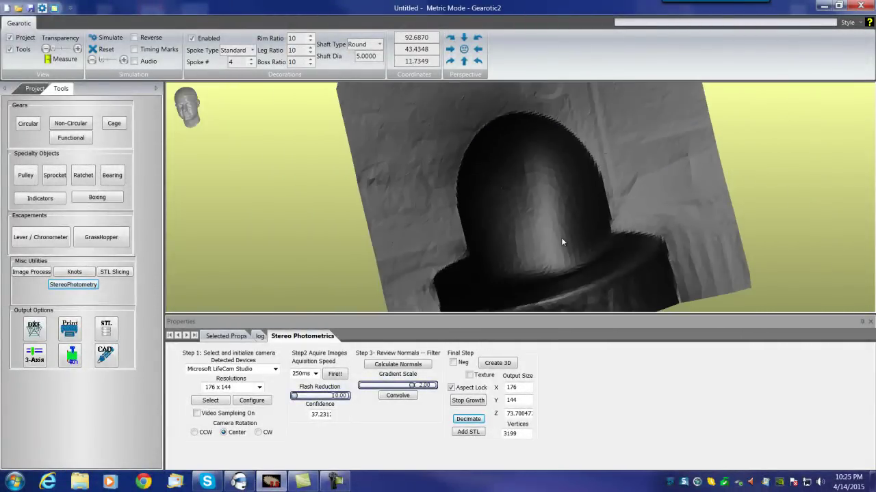
{"action": "scroll", "coordinate": [511, 277], "scroll_direction": "down", "scroll_amount": 2}
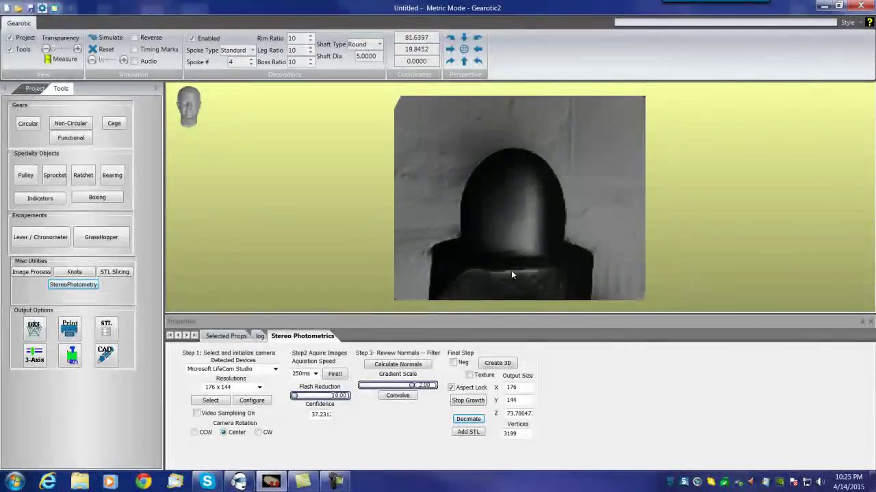
Decimate the egg mesh repeatedly until it is reduced to a few large facets, and inspect the coarse shape
{"action": "left_click", "coordinate": [467, 420]}
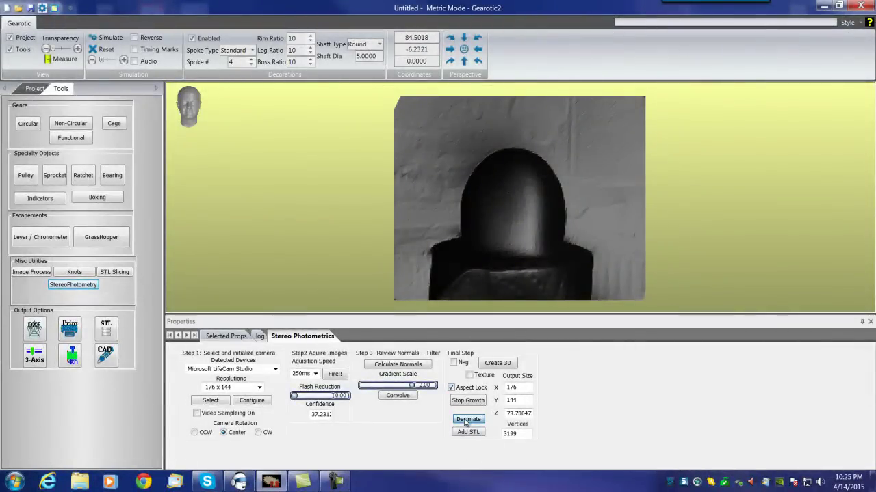
{"action": "left_click", "coordinate": [468, 419]}
{"action": "left_click", "coordinate": [469, 420]}
{"action": "left_click", "coordinate": [468, 420]}
{"action": "left_click", "coordinate": [469, 420]}
{"action": "left_click", "coordinate": [468, 420]}
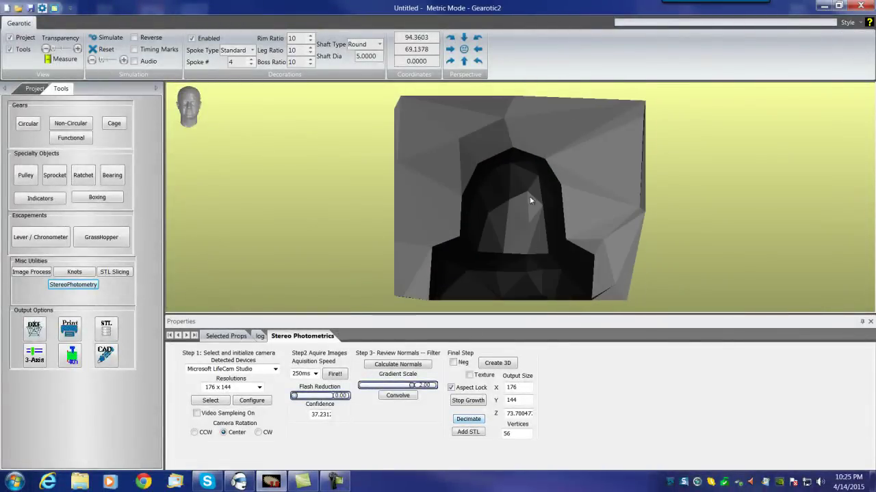
{"action": "left_click_drag", "start_coordinate": [531, 222], "coordinate": [532, 260]}
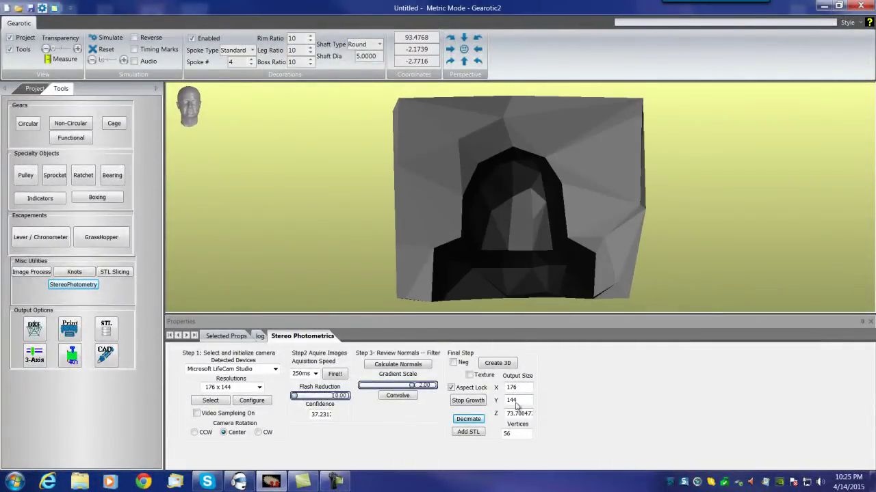
Rebuild the egg's 3D model from recalculated normals and decimate its mesh twice
{"action": "left_click", "coordinate": [497, 363]}
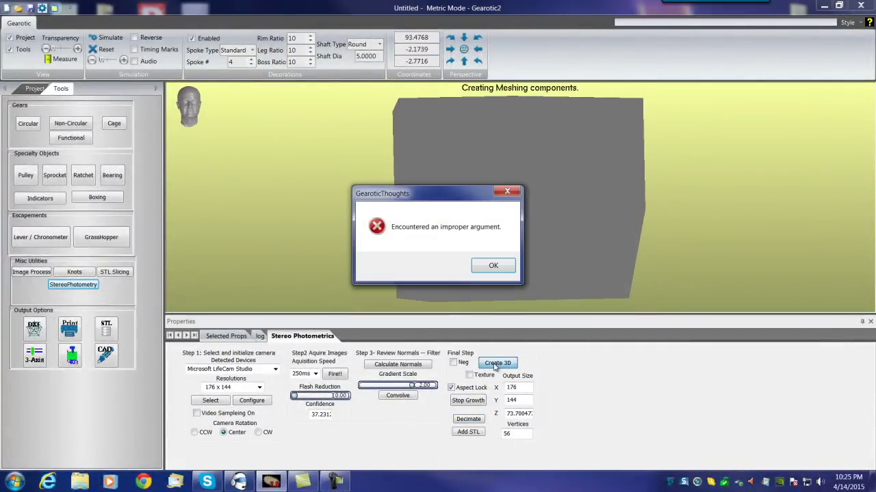
{"action": "left_click", "coordinate": [496, 264]}
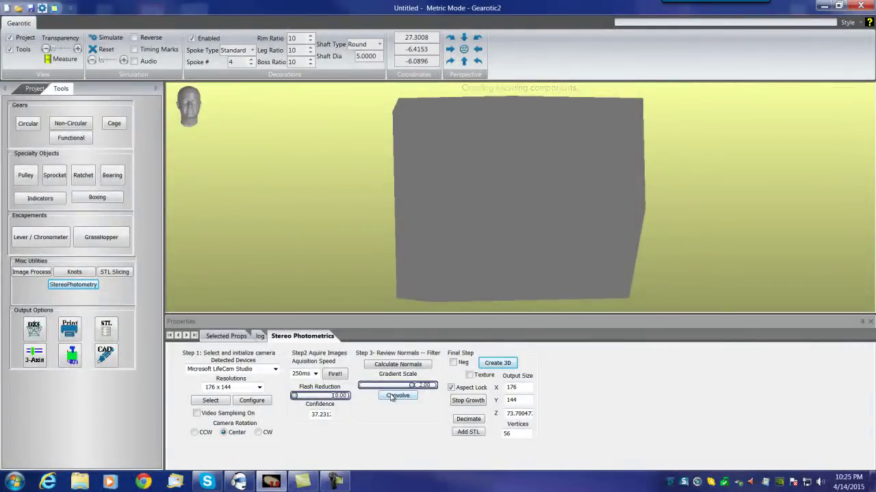
{"action": "left_click", "coordinate": [404, 366]}
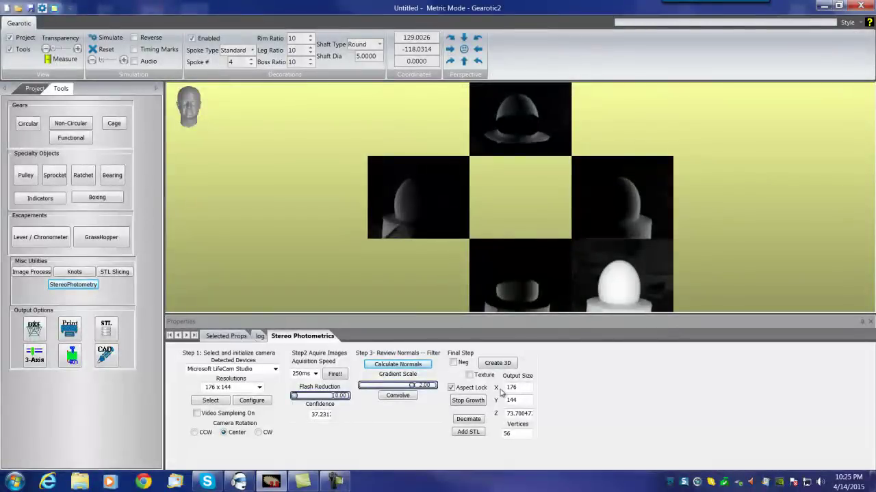
{"action": "left_click", "coordinate": [500, 363]}
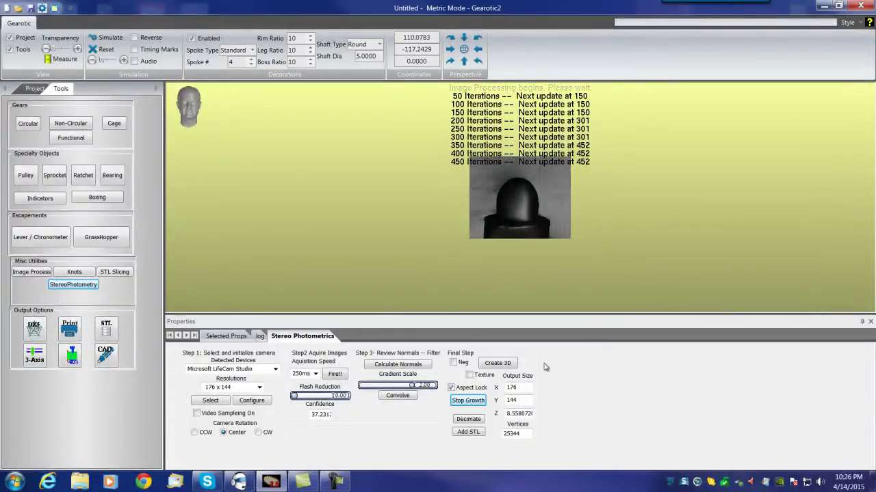
{"action": "left_click", "coordinate": [474, 419]}
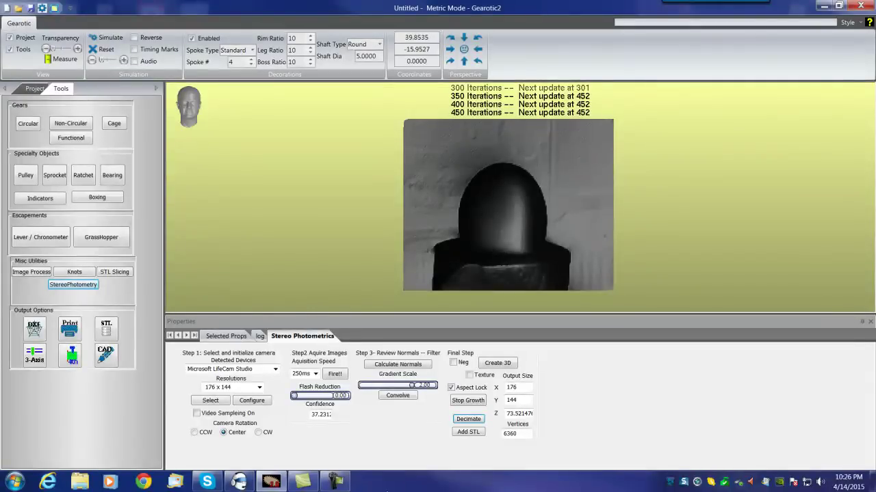
Set the model's output X size to 50 with proportional Y and Z, and turn the aspect lock off
{"action": "left_click", "coordinate": [469, 432]}
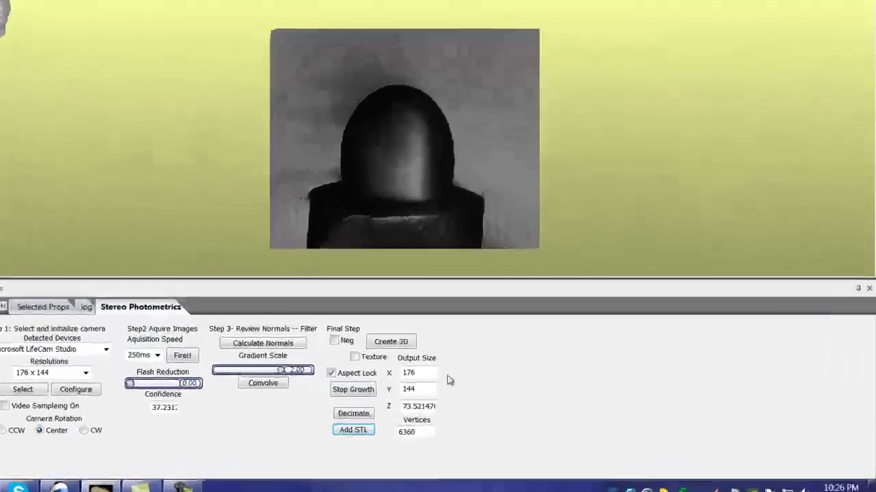
{"action": "double_click", "coordinate": [441, 376]}
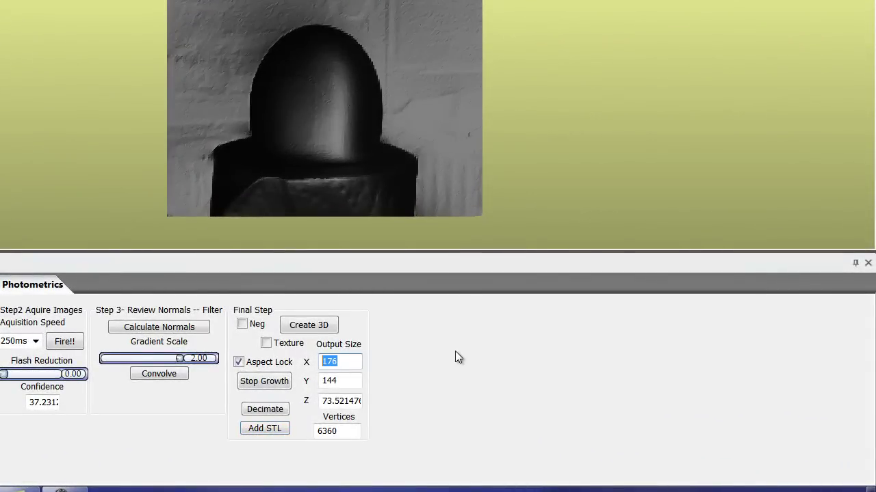
{"action": "type", "text": "50"}
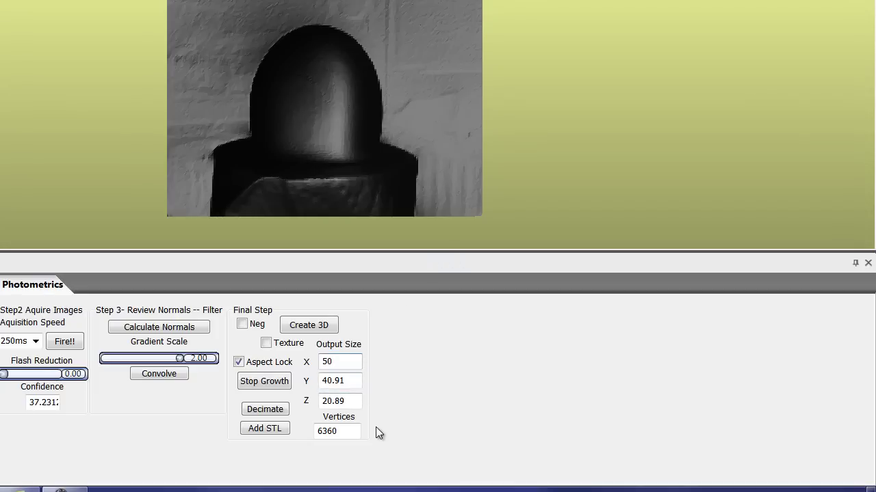
{"action": "left_click", "coordinate": [238, 364]}
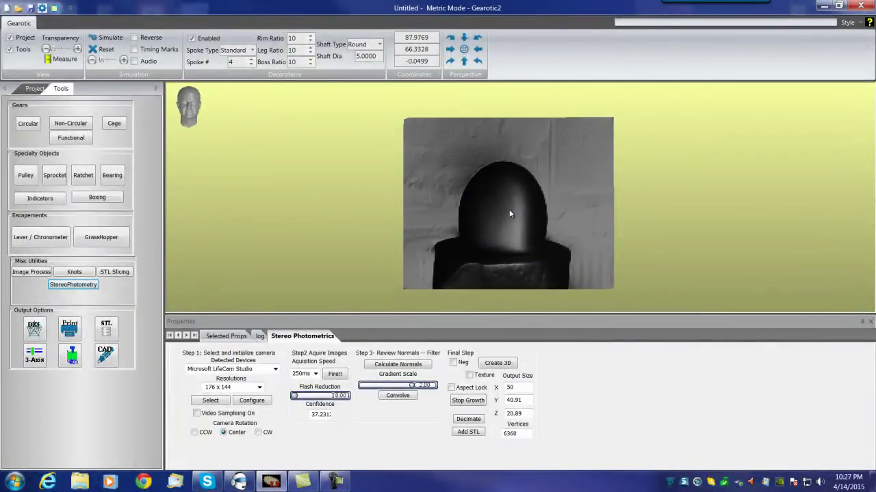
{"action": "scroll", "coordinate": [524, 221], "scroll_direction": "up", "scroll_amount": 3}
{"action": "scroll", "coordinate": [524, 224], "scroll_direction": "down", "scroll_amount": 3}
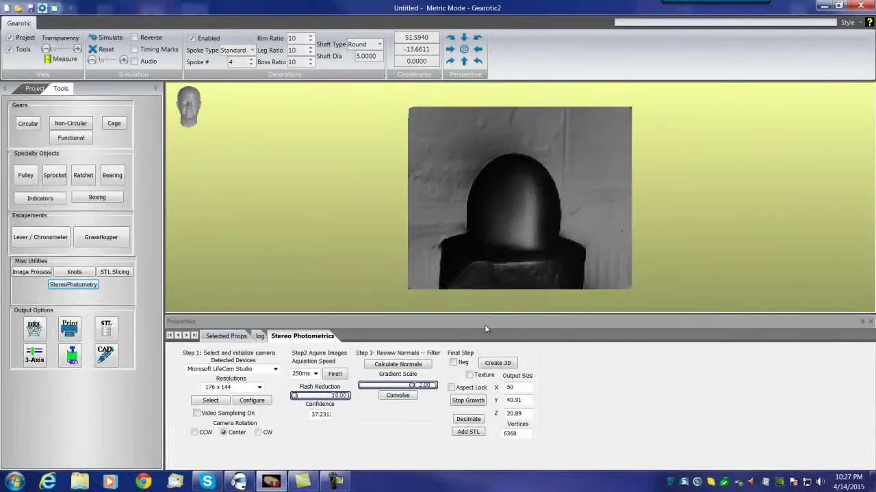
{"action": "mouse_move", "coordinate": [521, 243]}
{"action": "left_mouse_down"}
{"action": "mouse_move", "coordinate": [531, 214]}
{"action": "mouse_move", "coordinate": [524, 231]}
{"action": "left_mouse_up"}
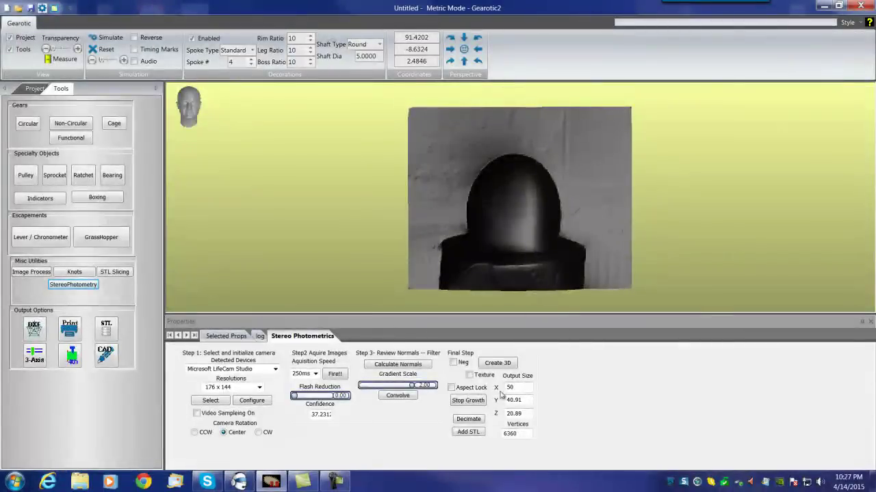
Add the resized egg relief to the project as an STL object and view it there
{"action": "left_click", "coordinate": [468, 432]}
{"action": "left_click_drag", "start_coordinate": [518, 185], "coordinate": [554, 135]}
{"action": "left_click_drag", "start_coordinate": [516, 225], "coordinate": [509, 204]}
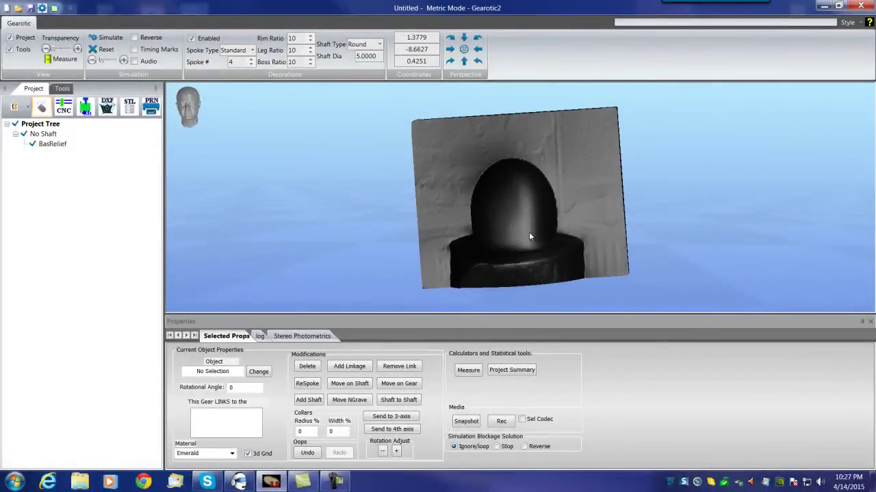
Select the egg relief in the project, inspect its shape, and start its STL output
{"action": "left_click", "coordinate": [525, 228]}
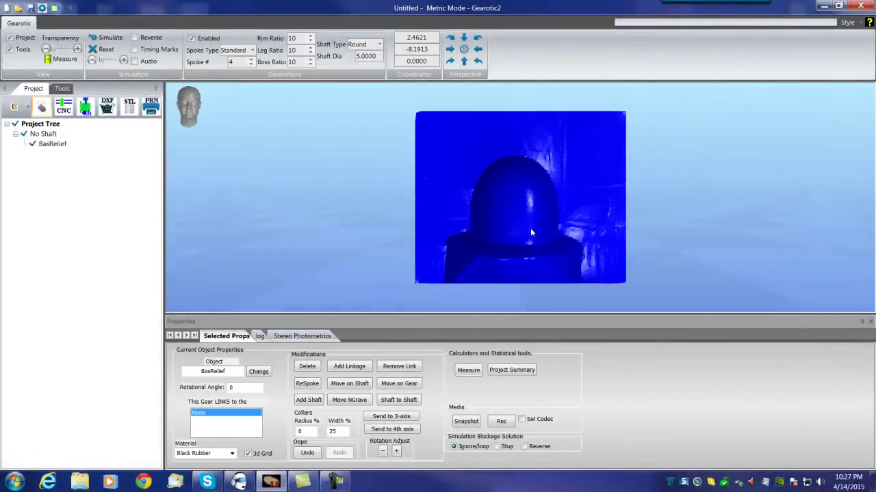
{"action": "scroll", "coordinate": [528, 228], "scroll_direction": "down", "scroll_amount": 1}
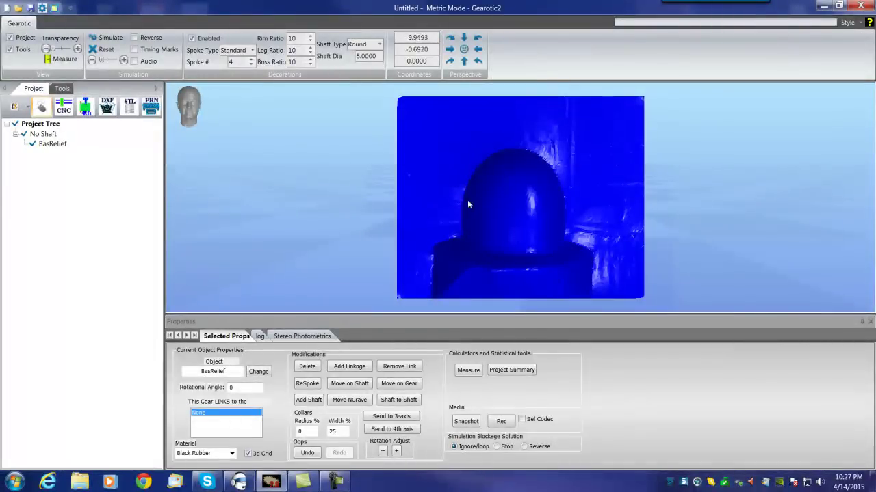
{"action": "mouse_move", "coordinate": [510, 209]}
{"action": "left_mouse_down"}
{"action": "mouse_move", "coordinate": [456, 221]}
{"action": "mouse_move", "coordinate": [510, 214]}
{"action": "left_mouse_up"}
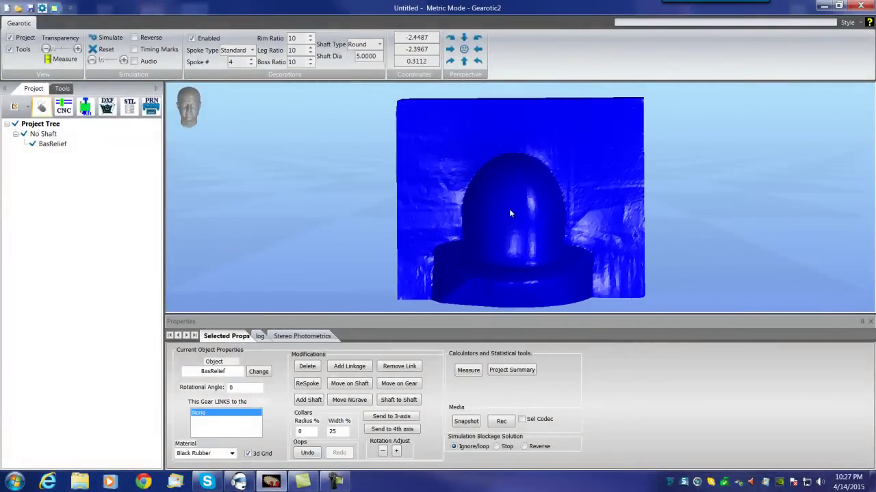
{"action": "scroll", "coordinate": [508, 209], "scroll_direction": "down", "scroll_amount": 2}
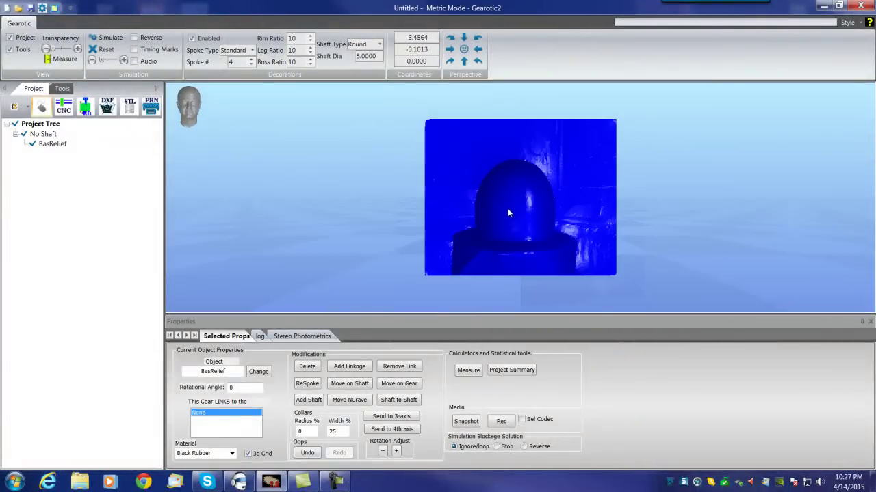
{"action": "left_click", "coordinate": [130, 111]}
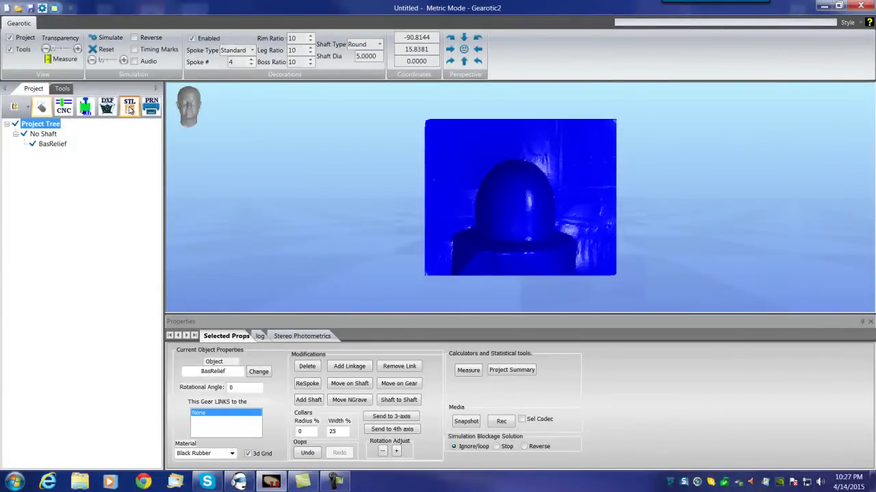